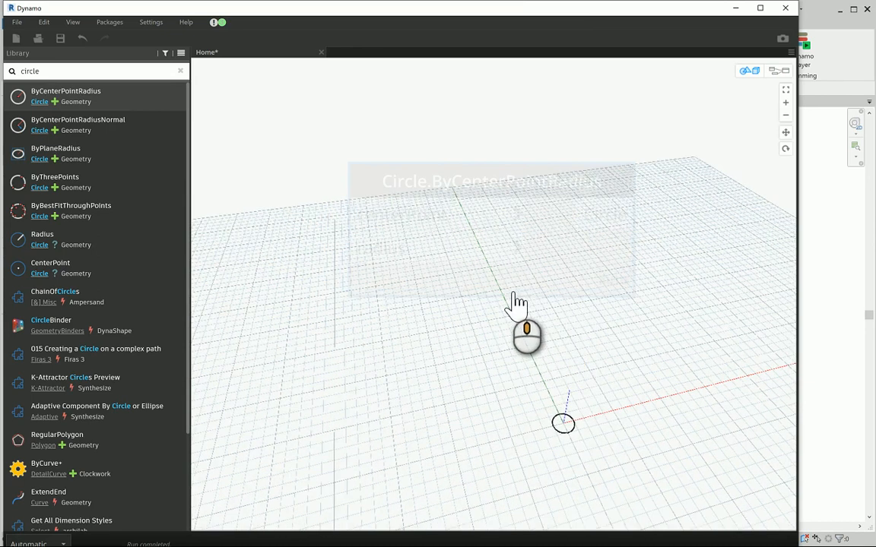
# Return to graph navigation and reposition the Circle.ByCenterPointRadius node above the circle in the background preview.
pyautogui.click(777, 72)
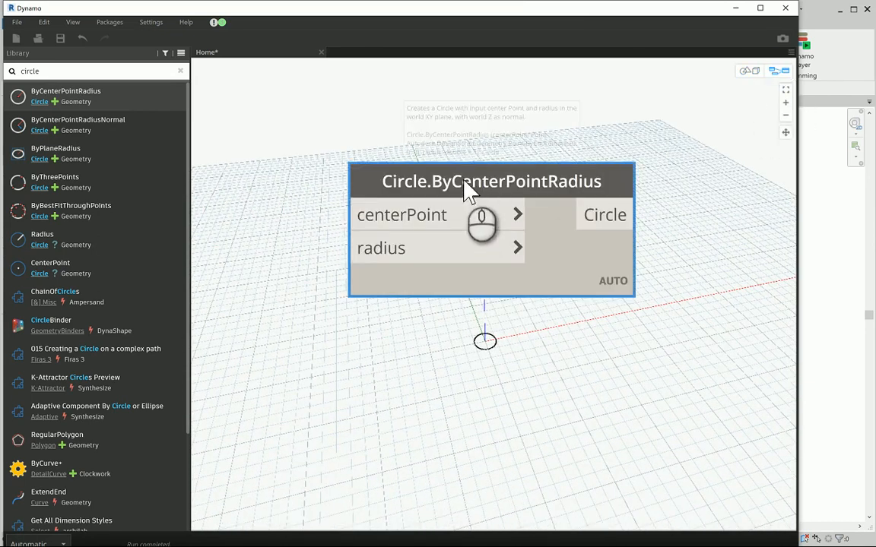
pyautogui.moveTo(466, 190); pyautogui.dragTo(493, 175)
pyautogui.moveTo(493, 175)
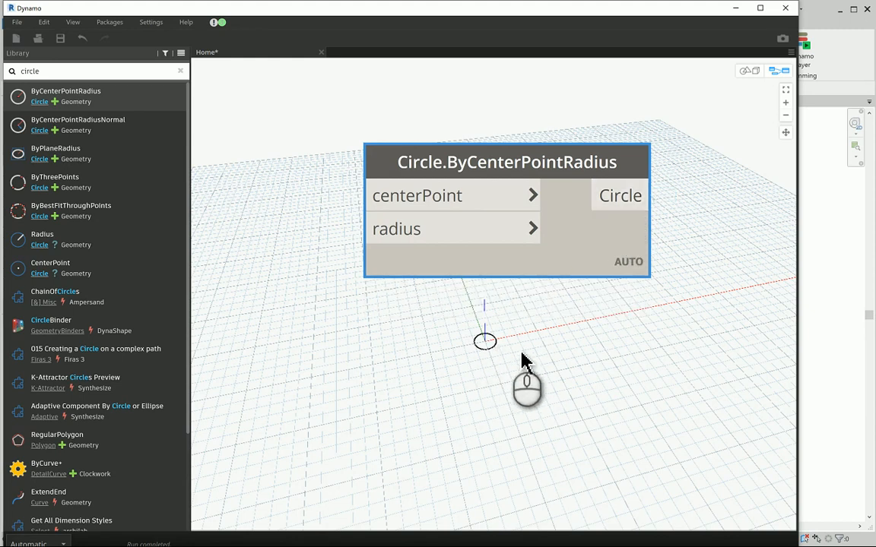
# Pin the output preview of the Circle.ByCenterPointRadius node so that it stays displayed below the node.
pyautogui.moveTo(639, 216)
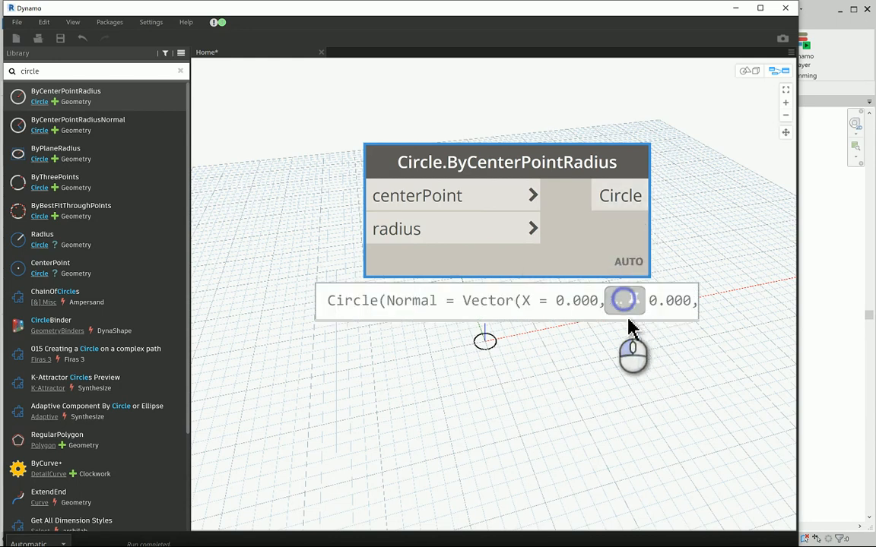
pyautogui.click(622, 299)
pyautogui.moveTo(555, 332); pyautogui.dragTo(534, 303, button='middle')
pyautogui.moveTo(332, 280)
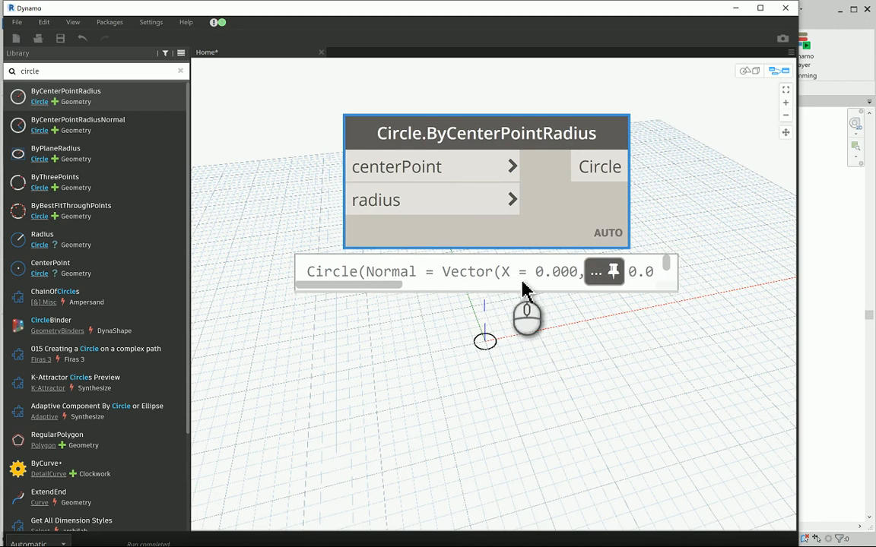
# Examine the lacing choices and other context options of the Circle.ByCenterPointRadius node without changing them.
pyautogui.rightClick(612, 221)
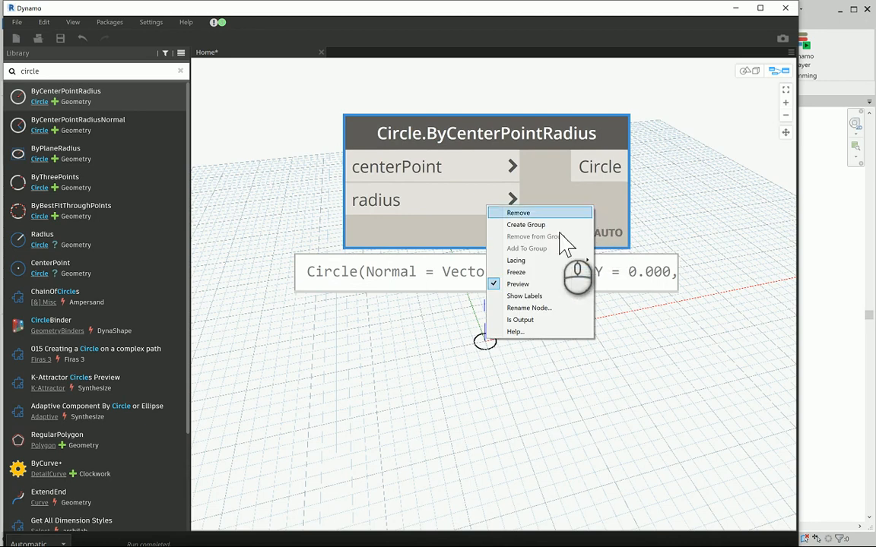
pyautogui.moveTo(534, 259)
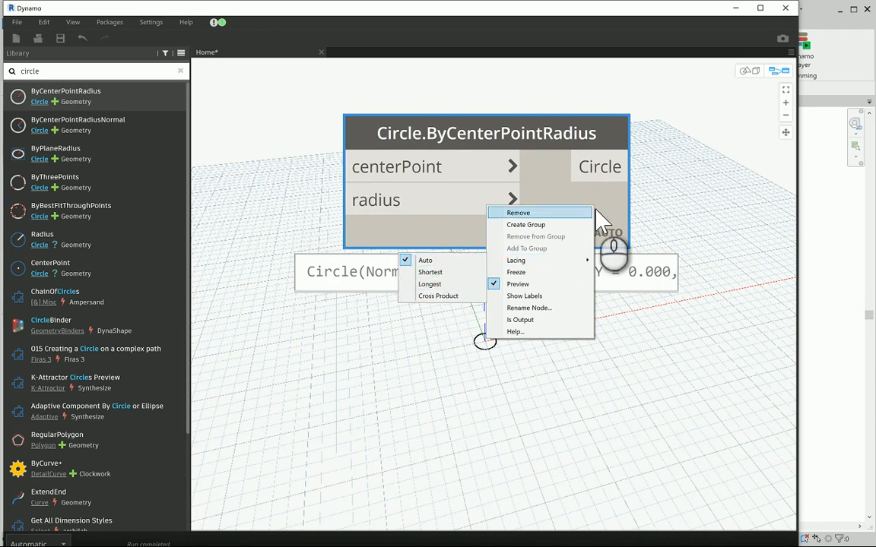
pyautogui.click(619, 231)
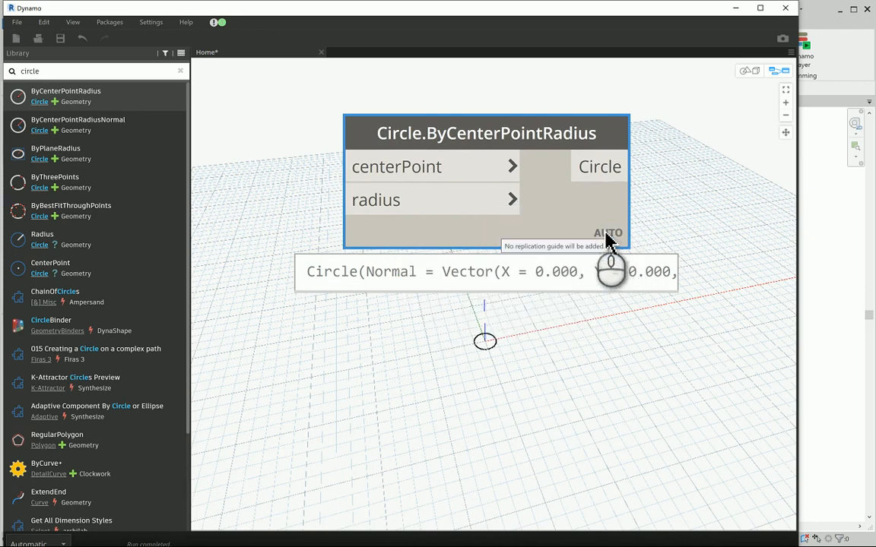
pyautogui.rightClick(559, 205)
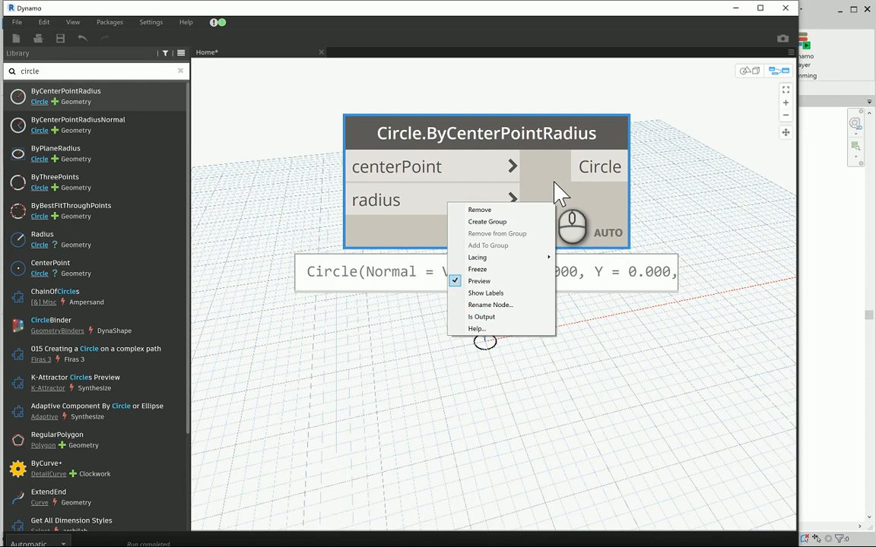
pyautogui.click(688, 204)
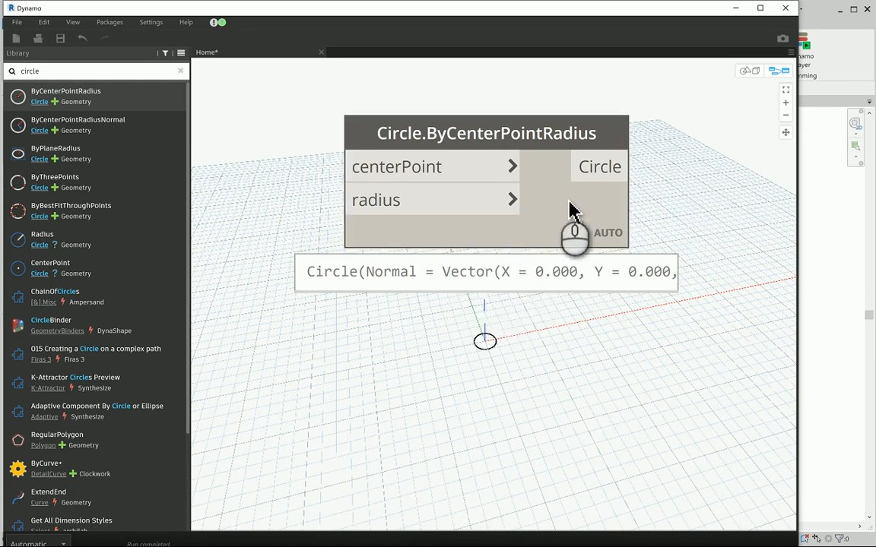
pyautogui.click(549, 190)
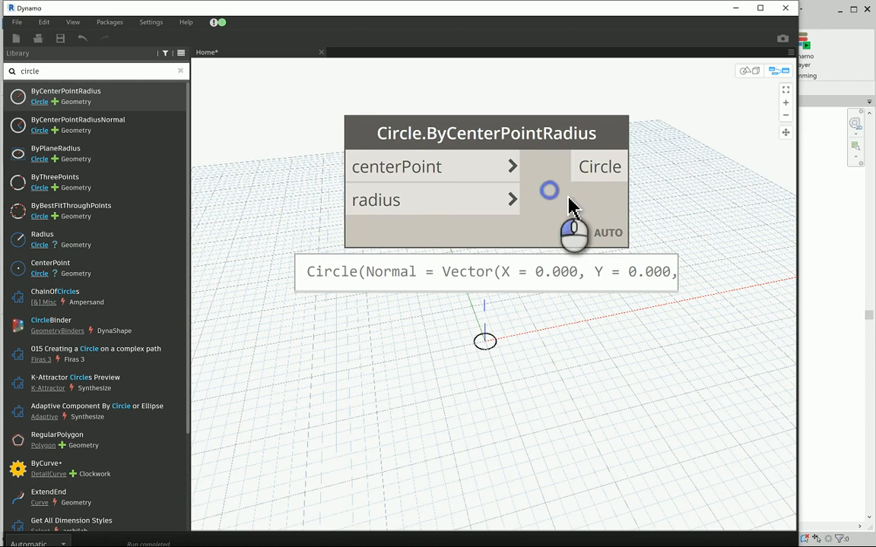
pyautogui.click(571, 215)
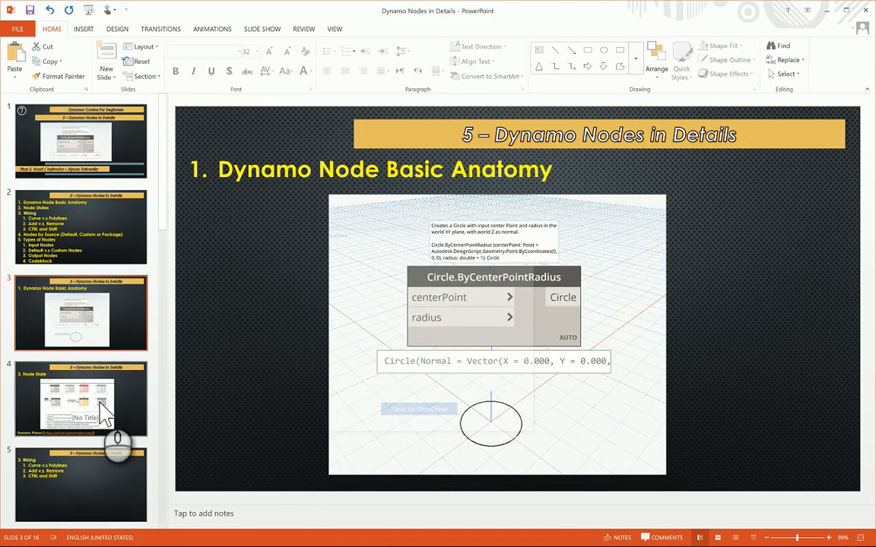
# View the Node State slide in the PowerPoint presentation and switch back to Dynamo.
pyautogui.click(100, 407)
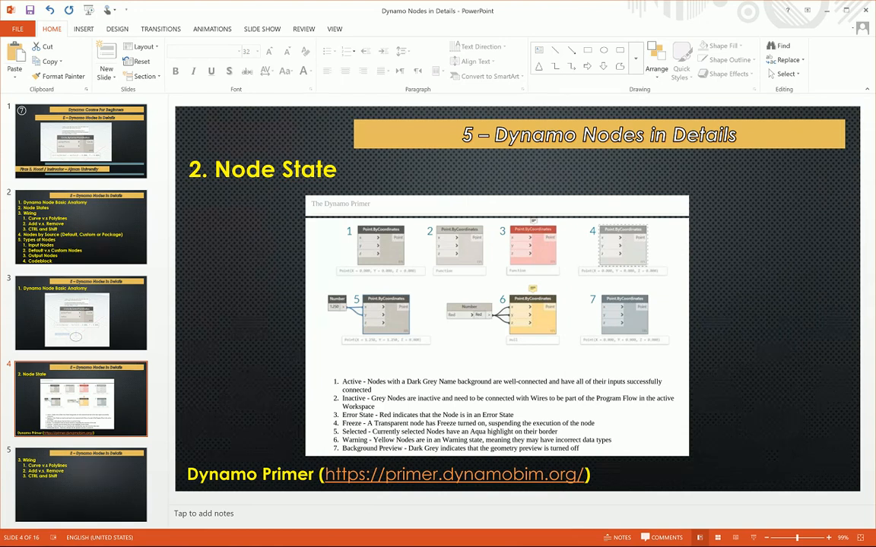
pyautogui.moveTo(380, 541)
pyautogui.click(377, 514)
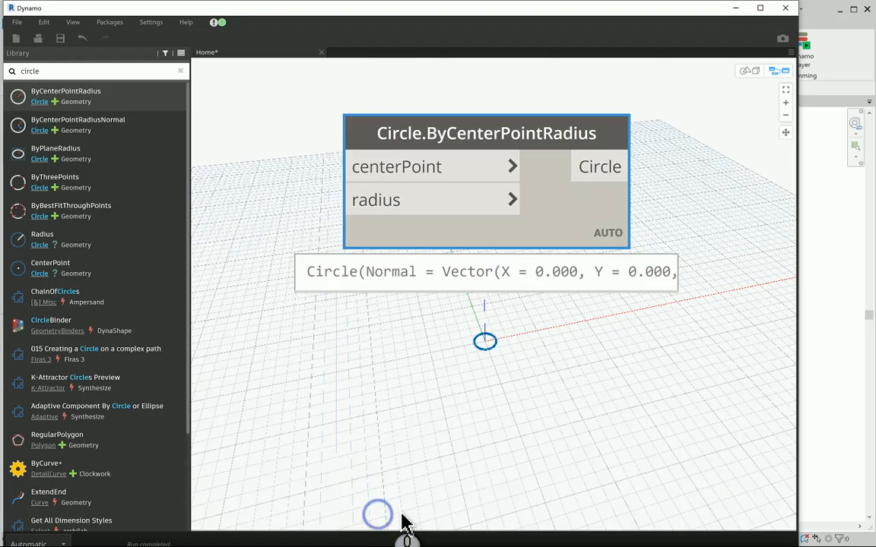
# Deselect the Circle.ByCenterPointRadius node and inspect its description and the default value of its radius input.
pyautogui.click(431, 372)
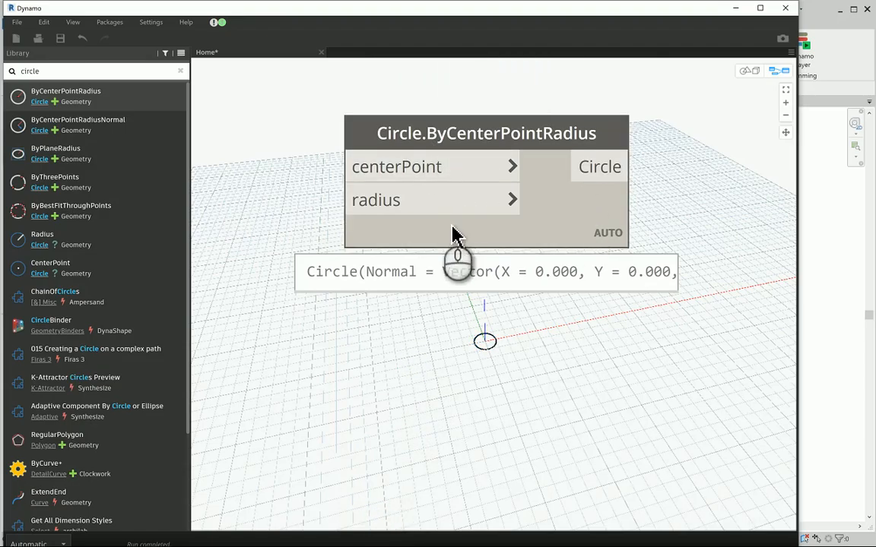
pyautogui.moveTo(449, 158)
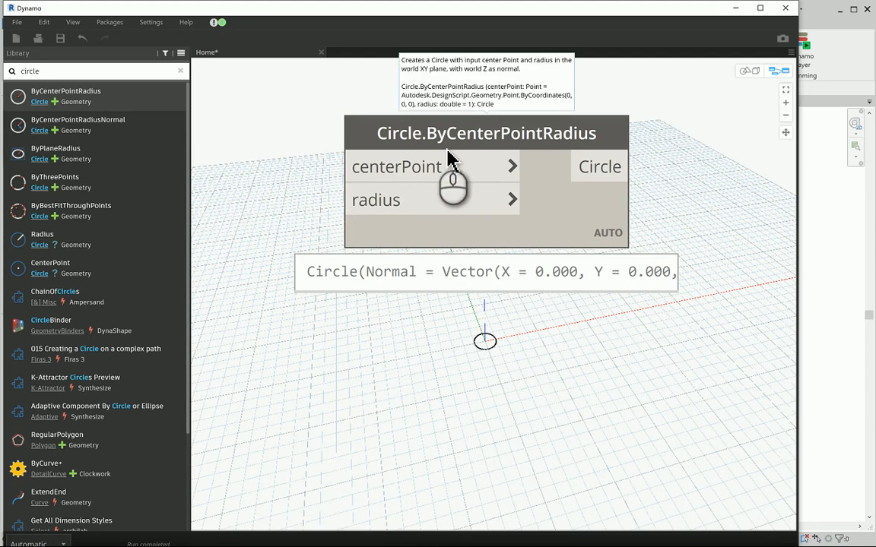
pyautogui.moveTo(387, 210)
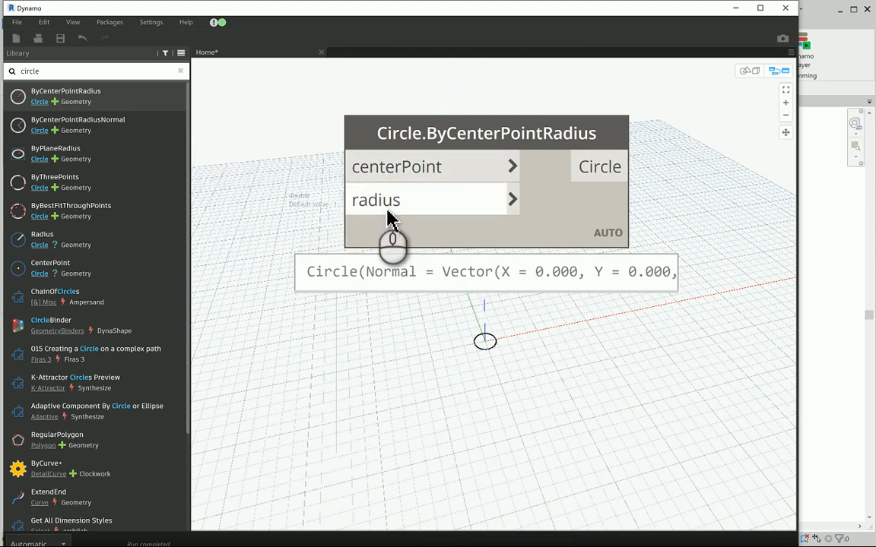
pyautogui.moveTo(391, 189)
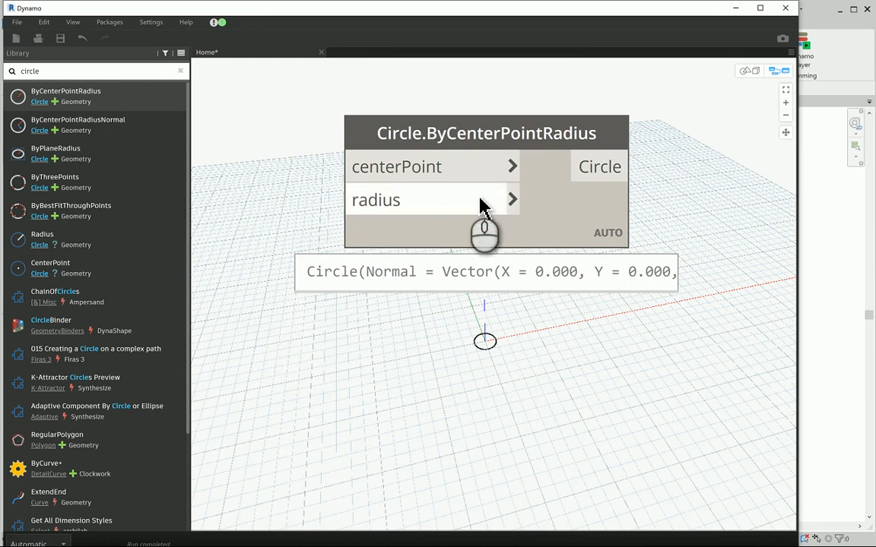
# Clear the library search and expand the add-on package that contains the 001 Chamfered Polygon custom node.
pyautogui.doubleClick(57, 72)
pyautogui.press('BackSpace')
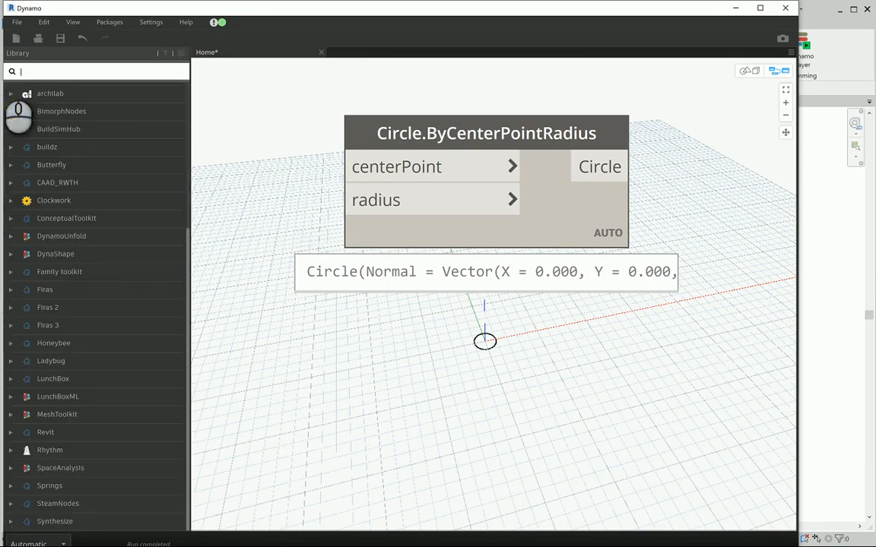
pyautogui.scroll(4, 88, 244)
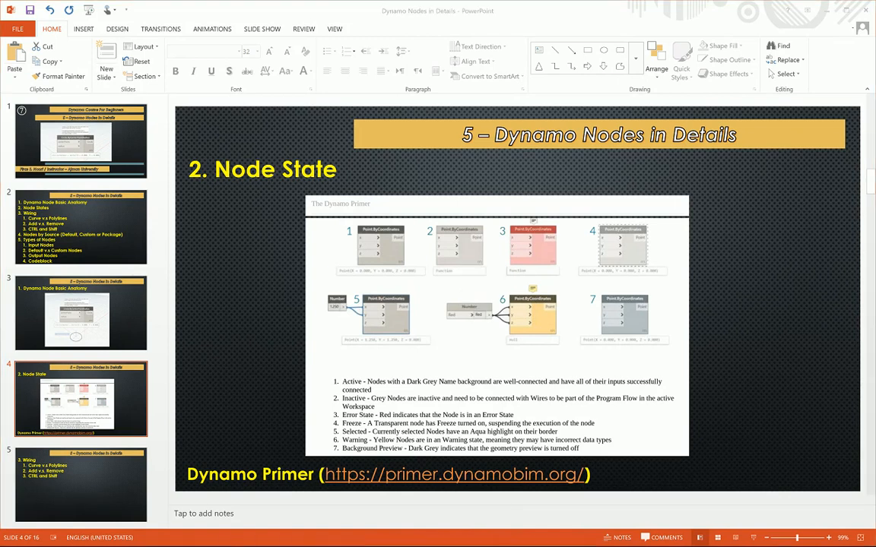
pyautogui.click(382, 526)
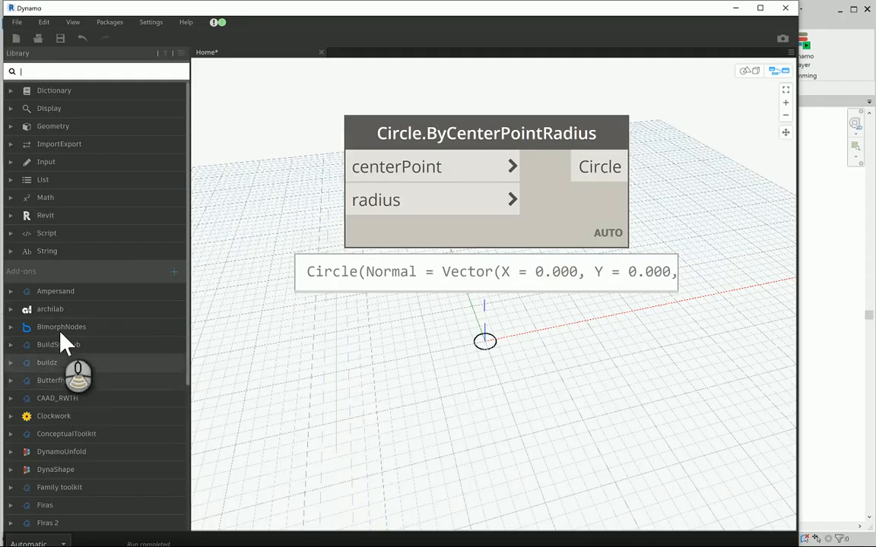
pyautogui.scroll(-5, 64, 342)
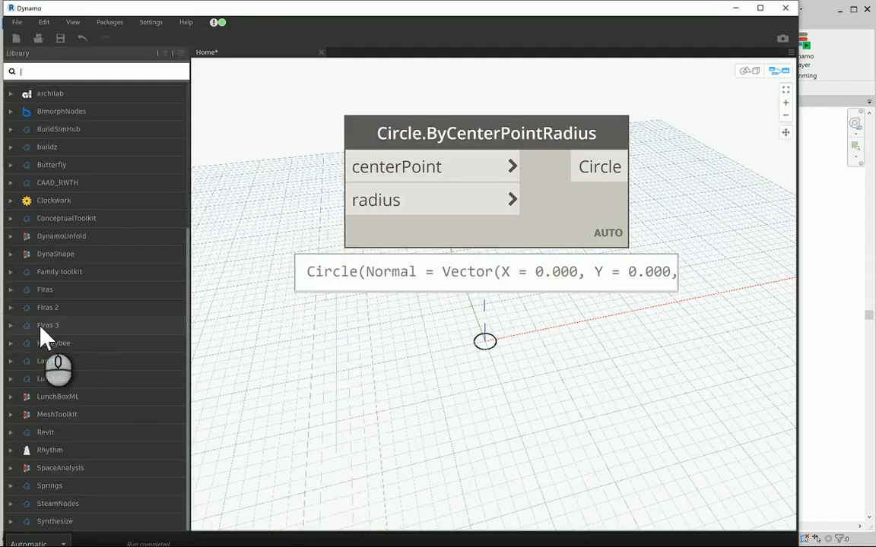
pyautogui.click(43, 327)
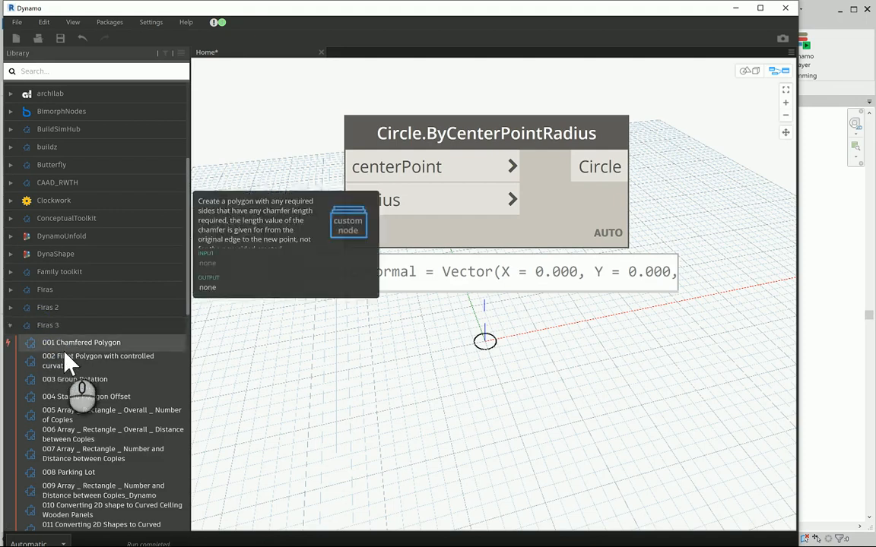
# Add the custom nodes 001 Chamfered Polygon, 002 Fillet Polygon with controlled curvature and 003 Group Rotation to the graph.
pyautogui.click(66, 344)
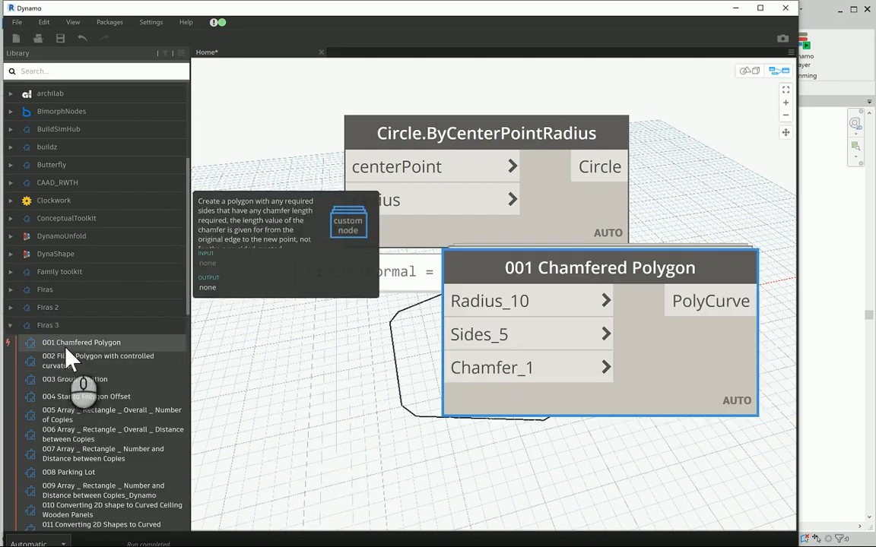
pyautogui.click(68, 361)
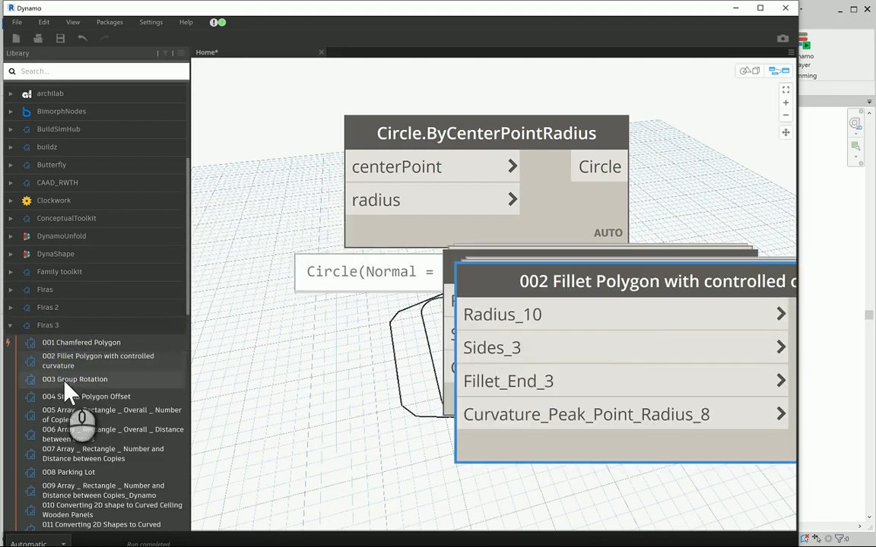
pyautogui.click(65, 381)
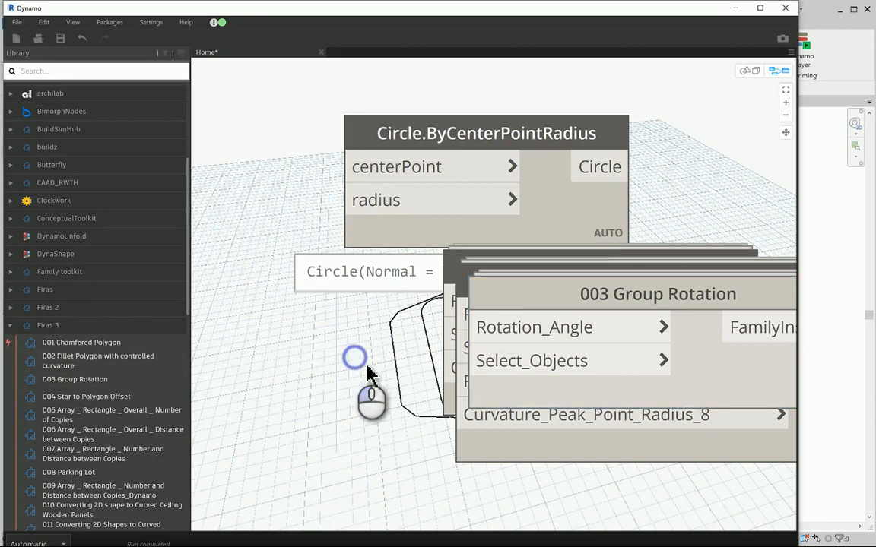
# Spread out the overlapping nodes by moving 003 Group Rotation below the others and 002 Fillet Polygon beside 001 Chamfered Polygon.
pyautogui.scroll(-2, 353, 355)
pyautogui.moveTo(328, 387); pyautogui.dragTo(203, 228, button='middle')
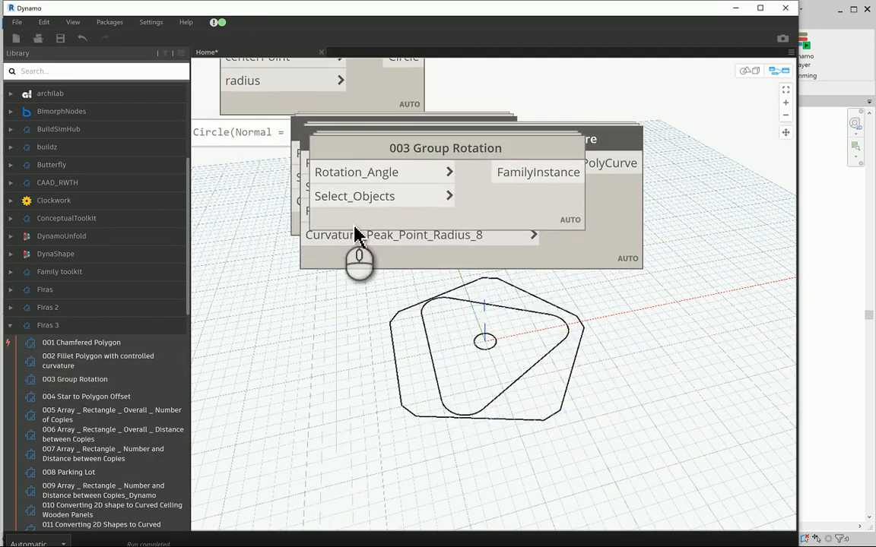
pyautogui.moveTo(503, 164); pyautogui.dragTo(653, 405)
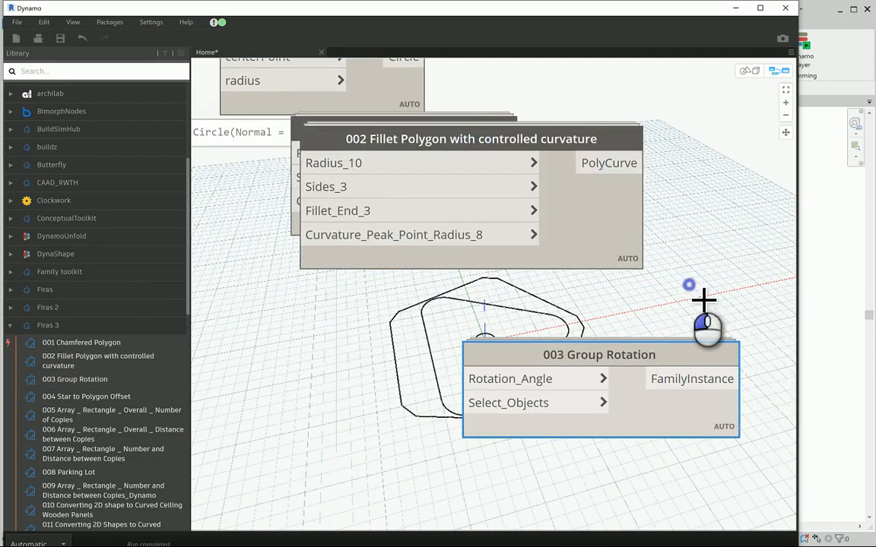
pyautogui.click(689, 285)
pyautogui.moveTo(518, 387)
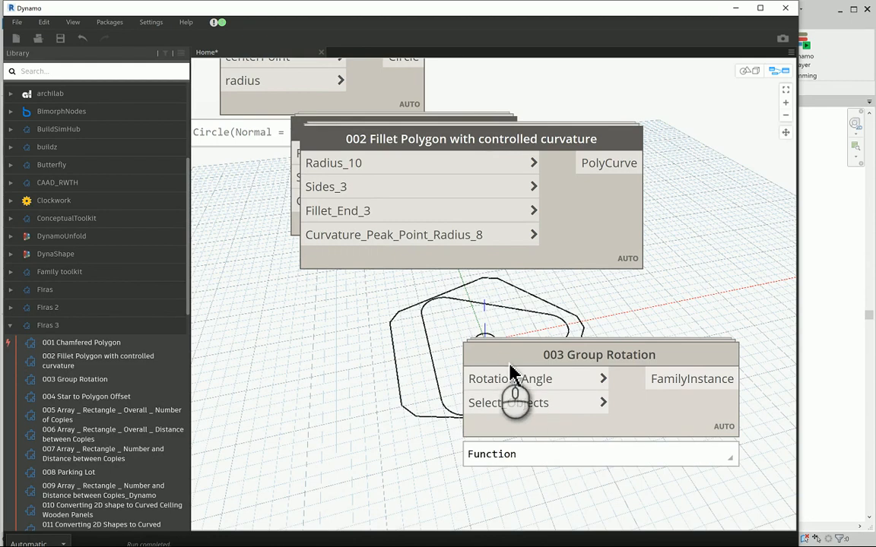
pyautogui.moveTo(561, 151); pyautogui.dragTo(685, 111)
pyautogui.click(667, 292)
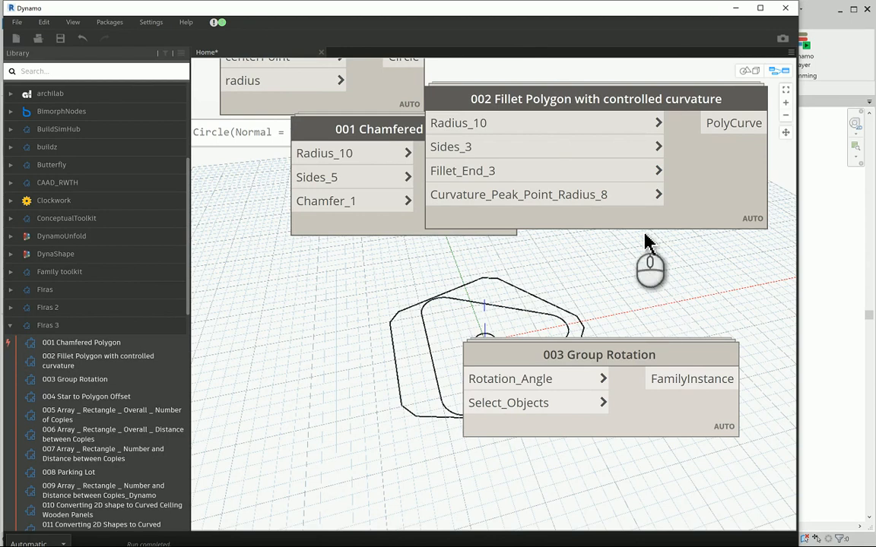
# Compare the active and inactive custom nodes with the Node State slide in PowerPoint, then return to Dynamo.
pyautogui.moveTo(676, 112)
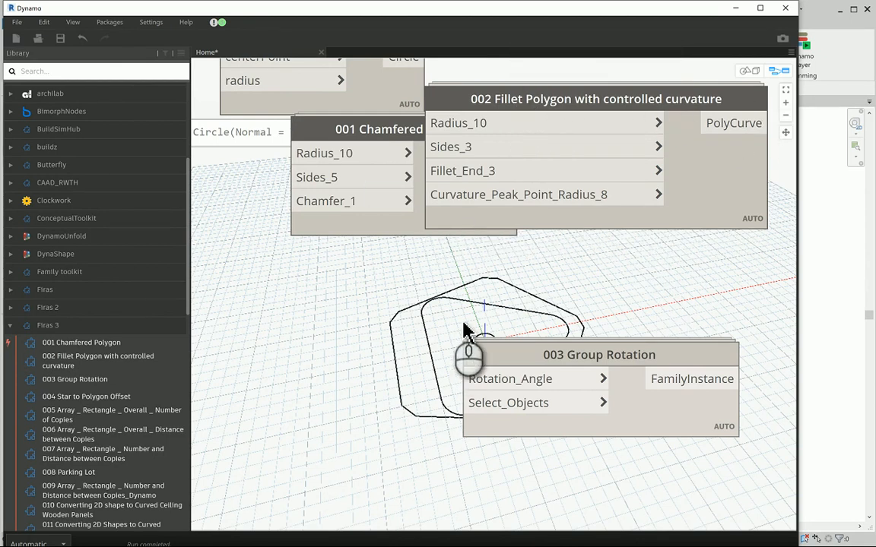
pyautogui.moveTo(518, 385)
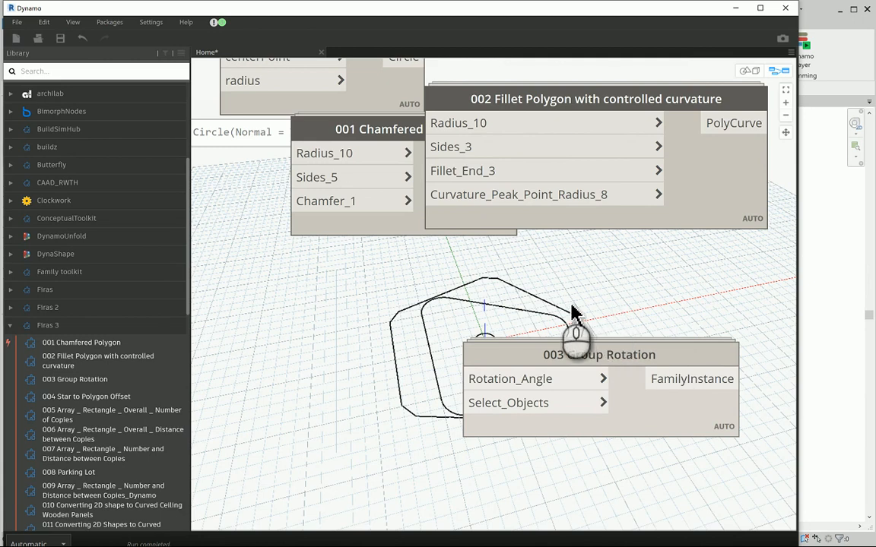
pyautogui.click(417, 544)
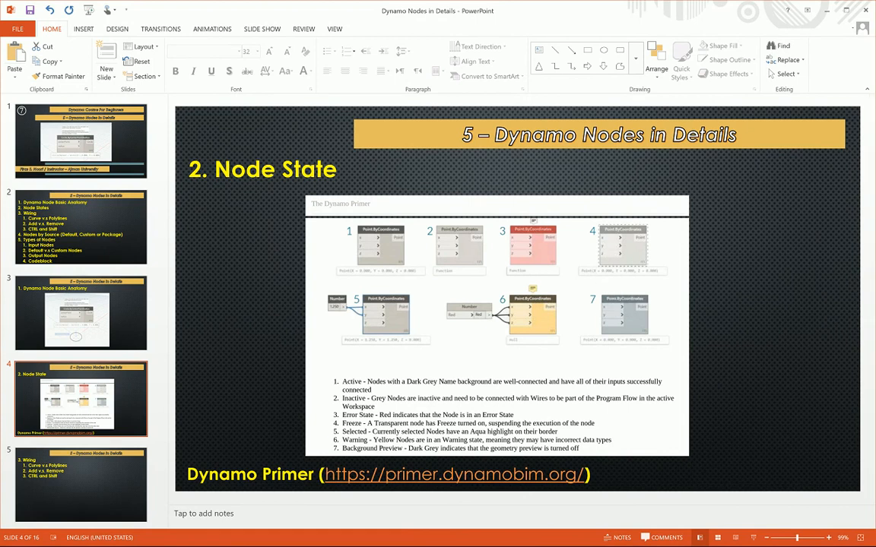
pyautogui.moveTo(383, 546)
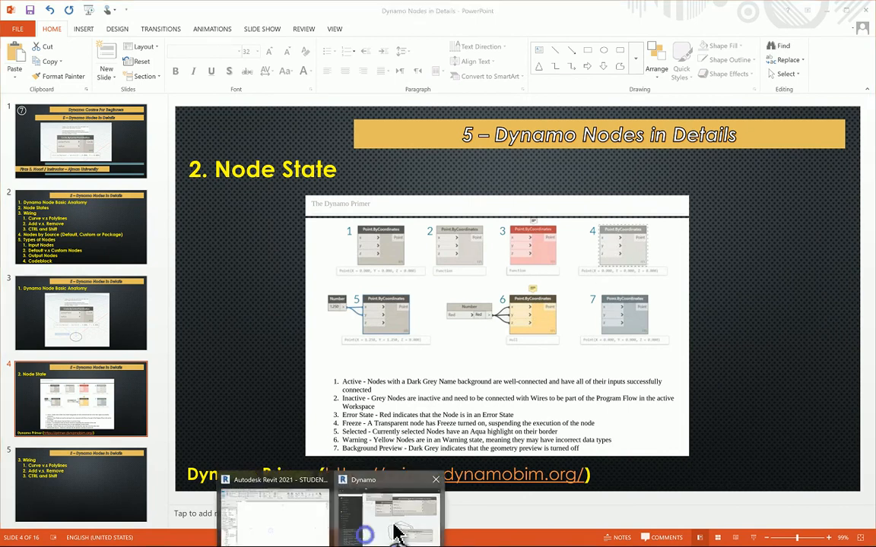
pyautogui.click(362, 514)
# Freeze the 002 Fillet Polygon with controlled curvature node and move it clear of the 001 Chamfered Polygon inputs.
pyautogui.scroll(-3, 620, 279)
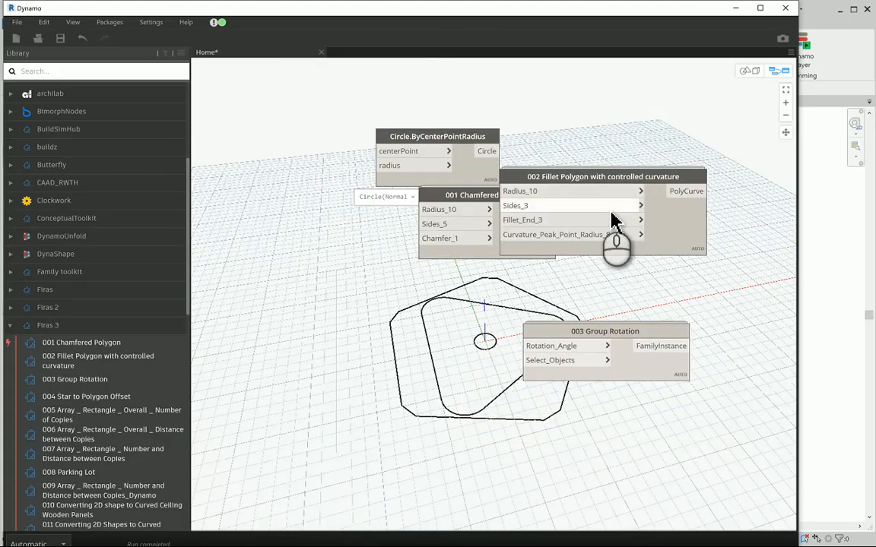
pyautogui.click(615, 179)
pyautogui.rightClick(677, 219)
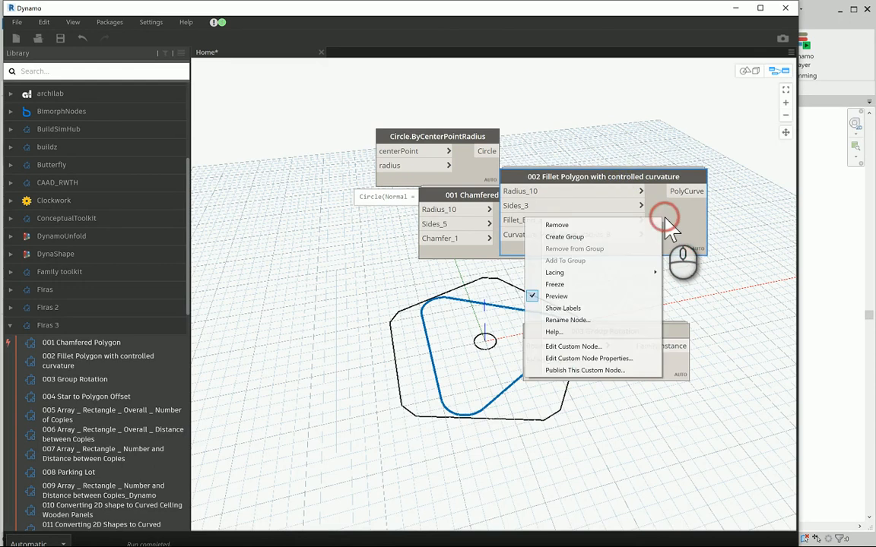
pyautogui.click(571, 284)
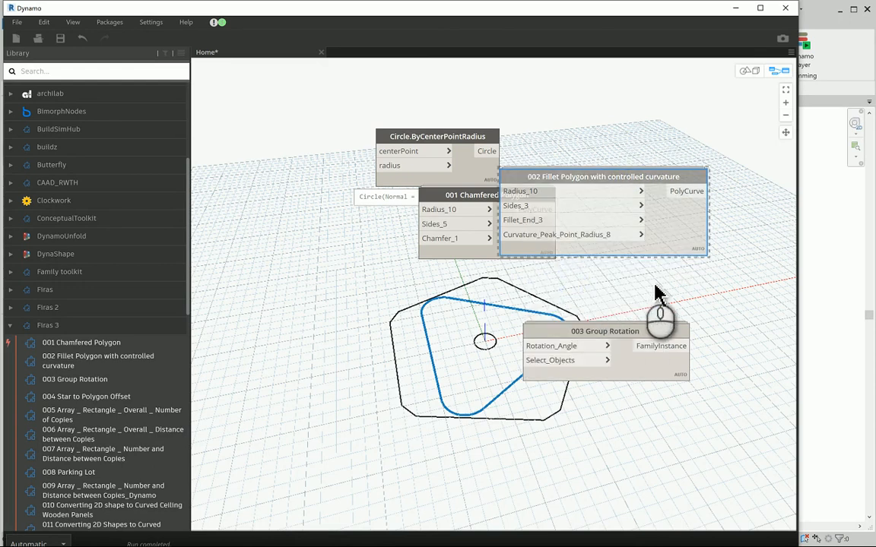
pyautogui.moveTo(674, 216); pyautogui.dragTo(727, 201)
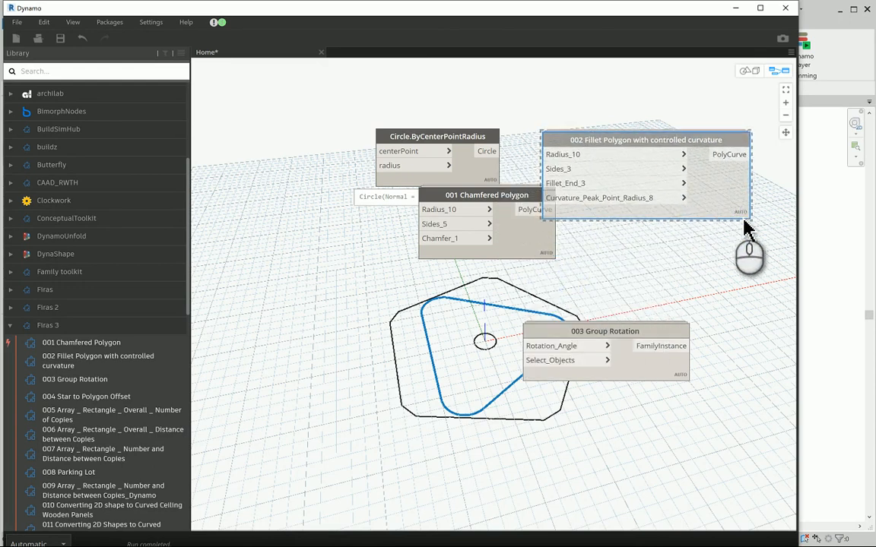
pyautogui.click(652, 270)
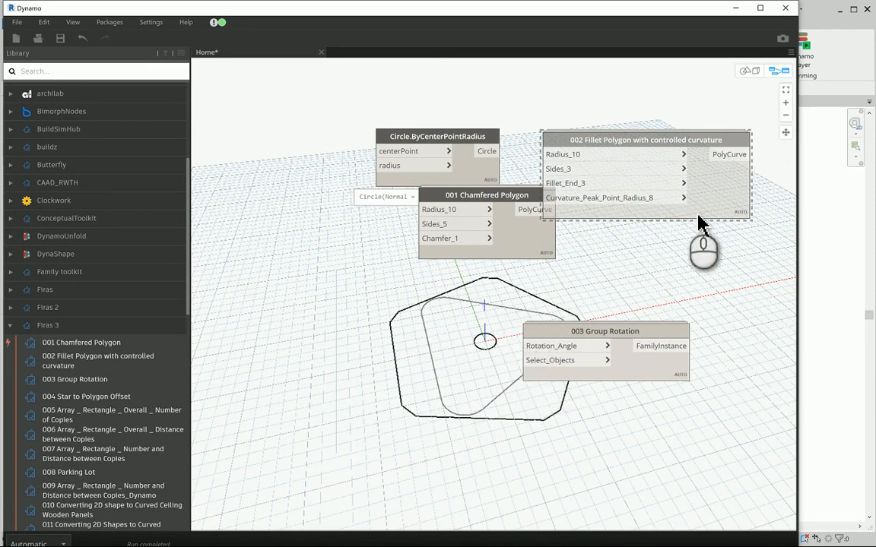
# Turn off the geometry preview of the frozen 002 Fillet Polygon node.
pyautogui.click(723, 191)
pyautogui.rightClick(723, 191)
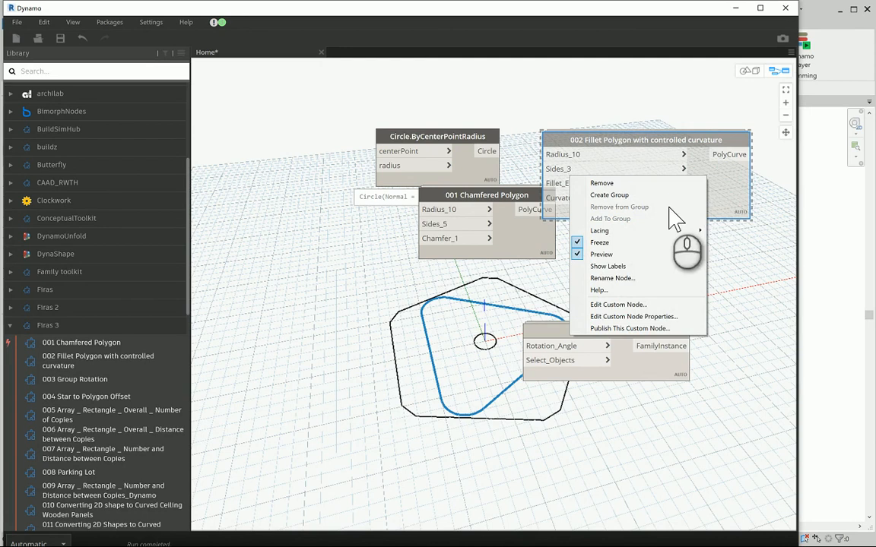
pyautogui.click(604, 255)
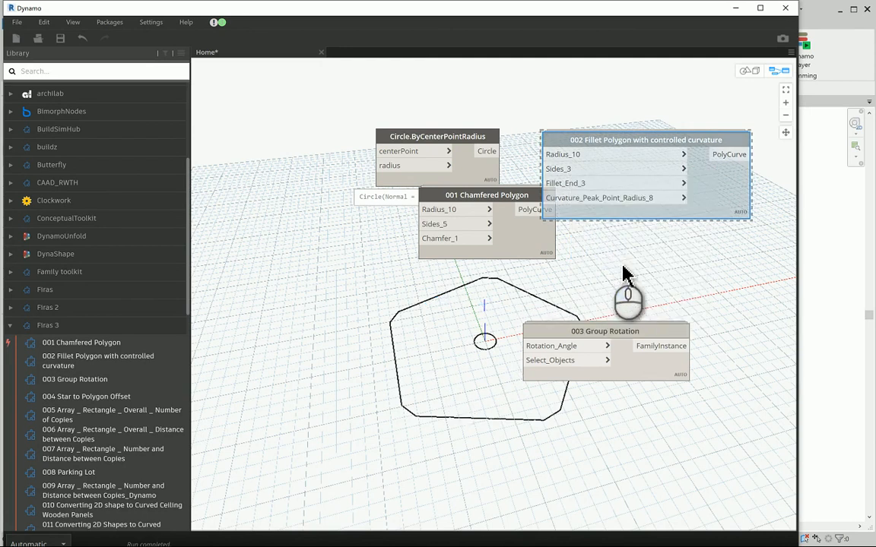
pyautogui.click(663, 263)
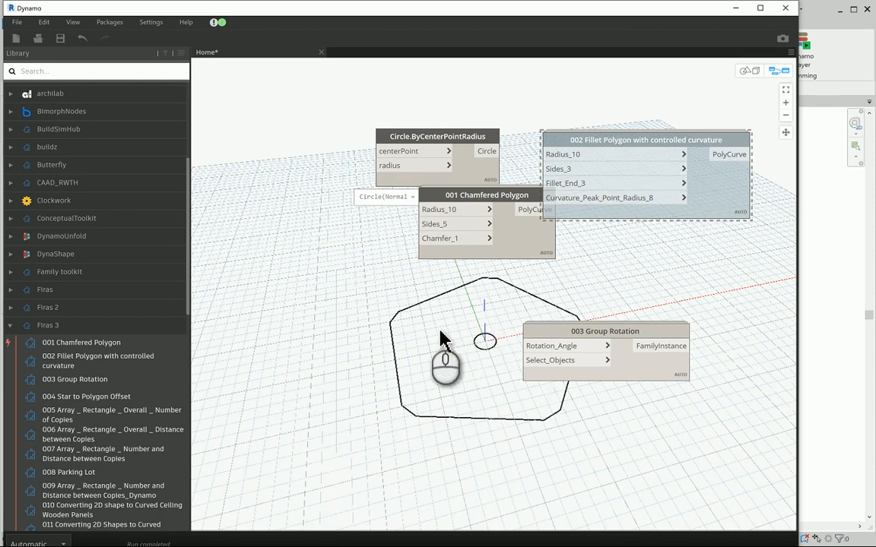
# Toggle the preview of the frozen 002 Fillet Polygon node back on and off again to compare its geometry.
pyautogui.rightClick(583, 187)
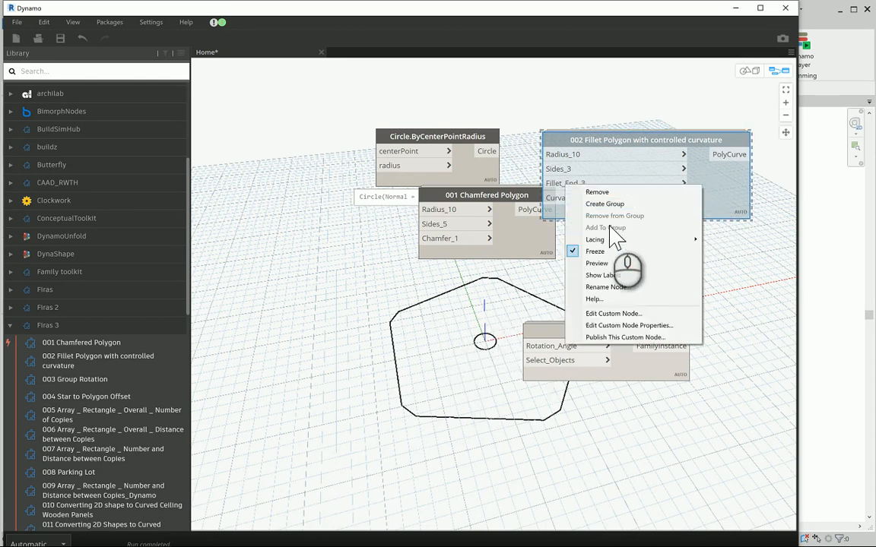
pyautogui.click(595, 264)
pyautogui.click(654, 268)
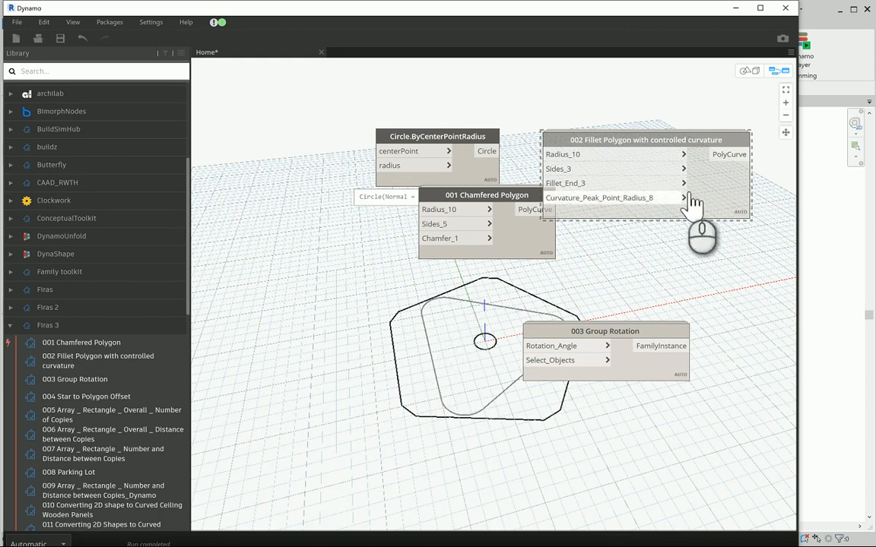
pyautogui.click(717, 183)
pyautogui.rightClick(581, 183)
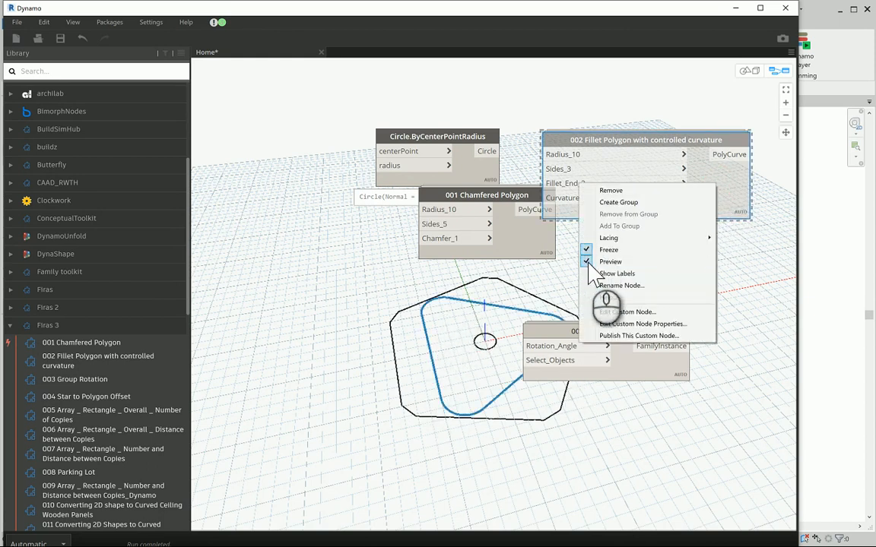
pyautogui.click(597, 260)
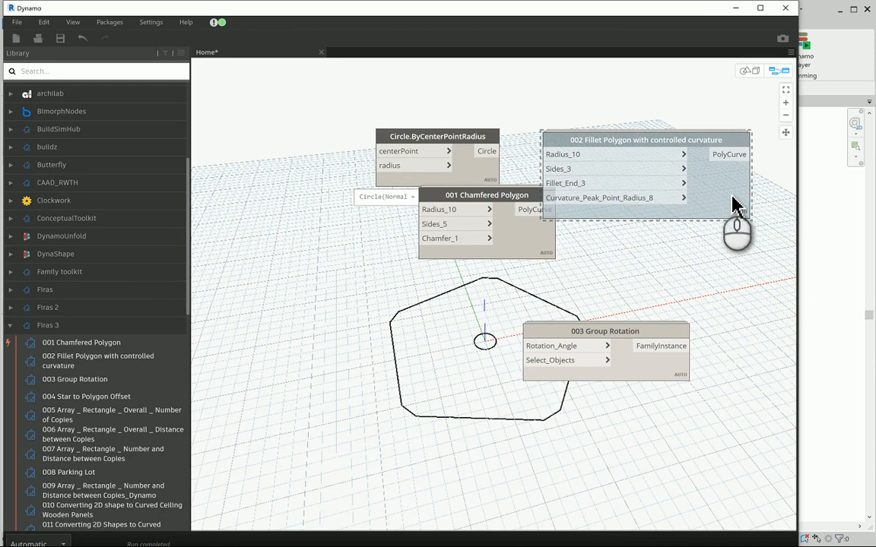
# Check the installed Dynamo Core and Dynamo Revit versions in the About information.
pyautogui.click(185, 22)
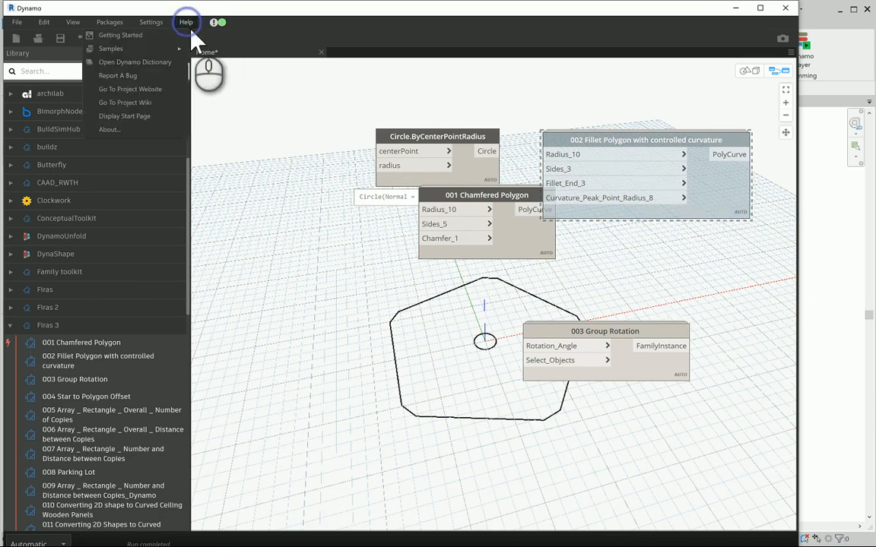
pyautogui.click(115, 129)
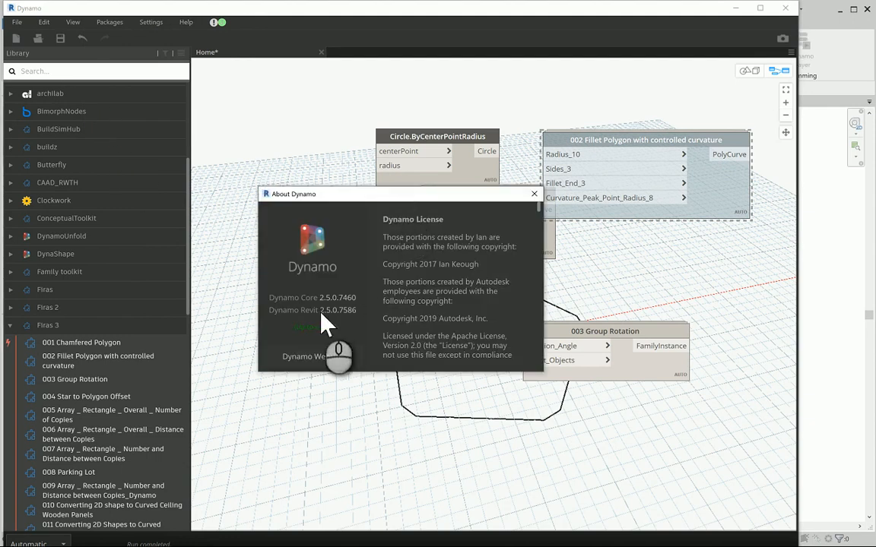
pyautogui.click(534, 194)
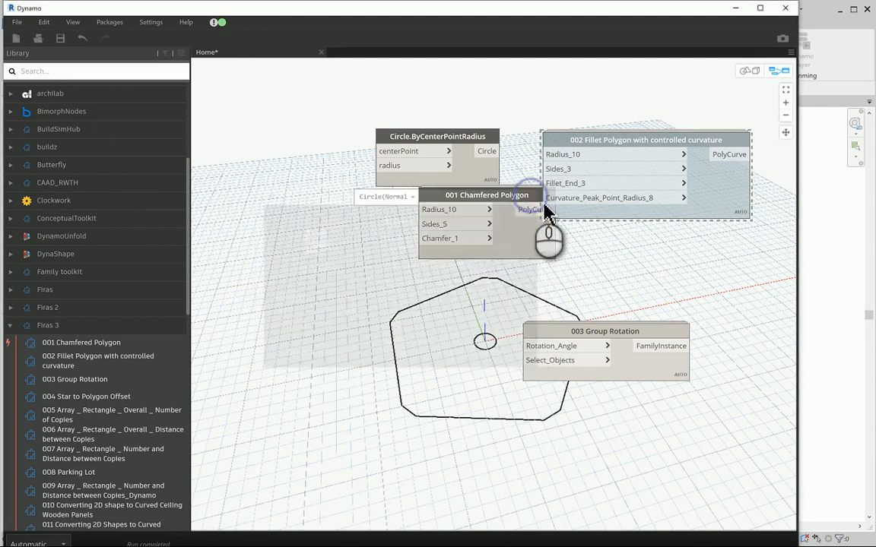
# Move the 002 Fillet Polygon node away from 001 Chamfered Polygon and select and deselect it to compare its border highlight.
pyautogui.moveTo(749, 176); pyautogui.dragTo(776, 134)
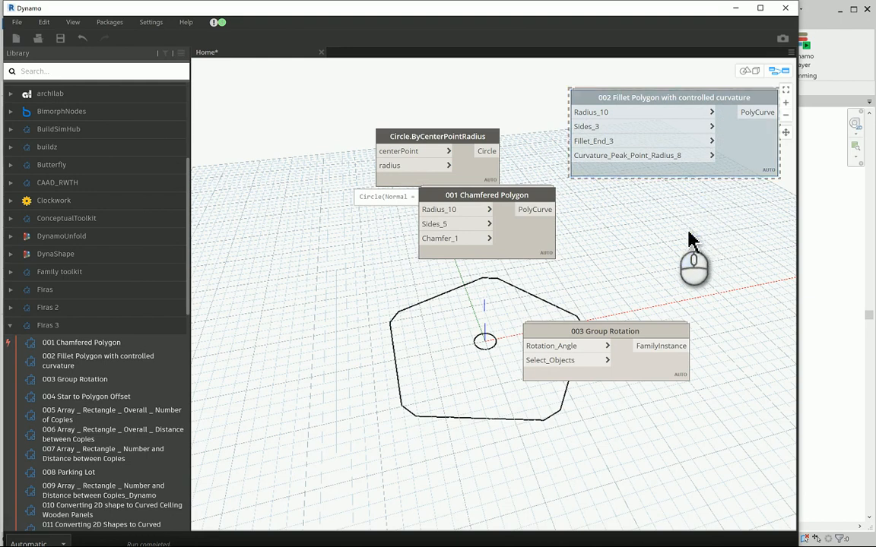
pyautogui.click(765, 147)
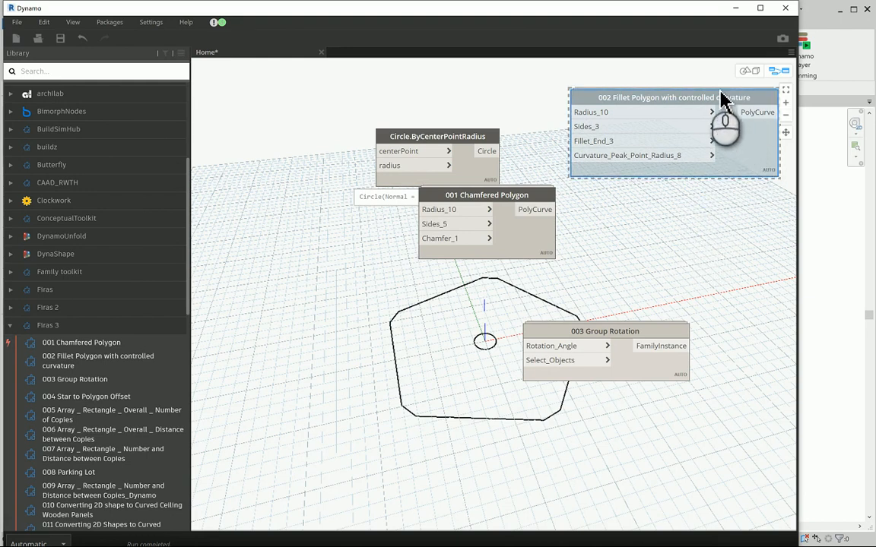
pyautogui.click(670, 241)
pyautogui.click(743, 160)
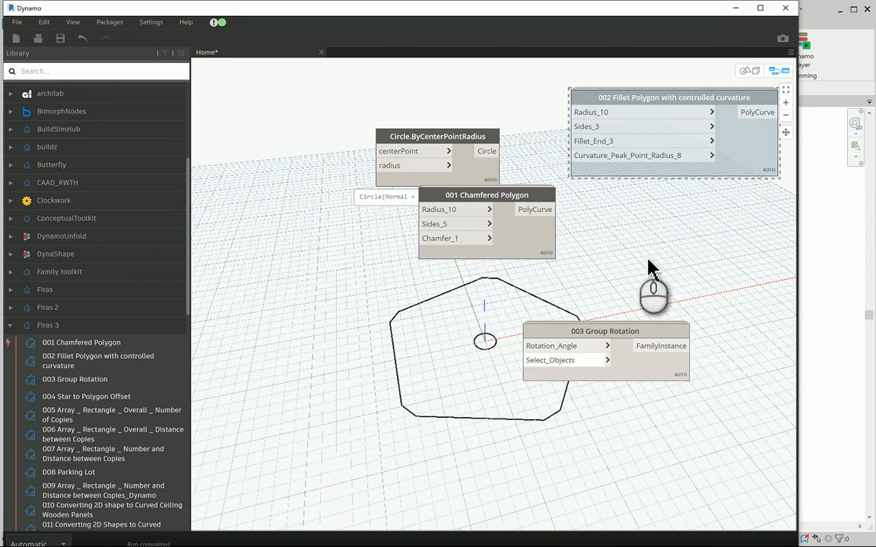
# Check the Node State slide in PowerPoint, return to Dynamo and move 001 Chamfered Polygon to just above 003 Group Rotation.
pyautogui.hotkey('alt', 'Tab')
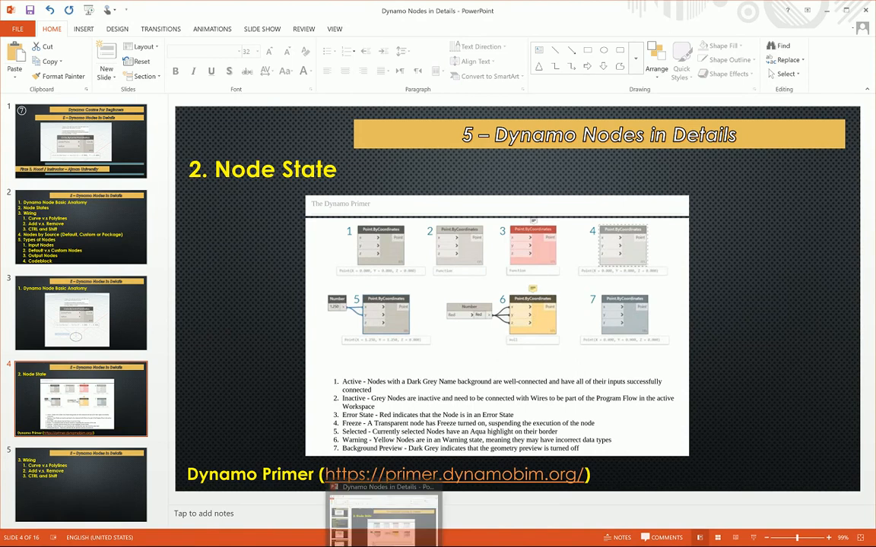
pyautogui.moveTo(364, 530)
pyautogui.click(426, 514)
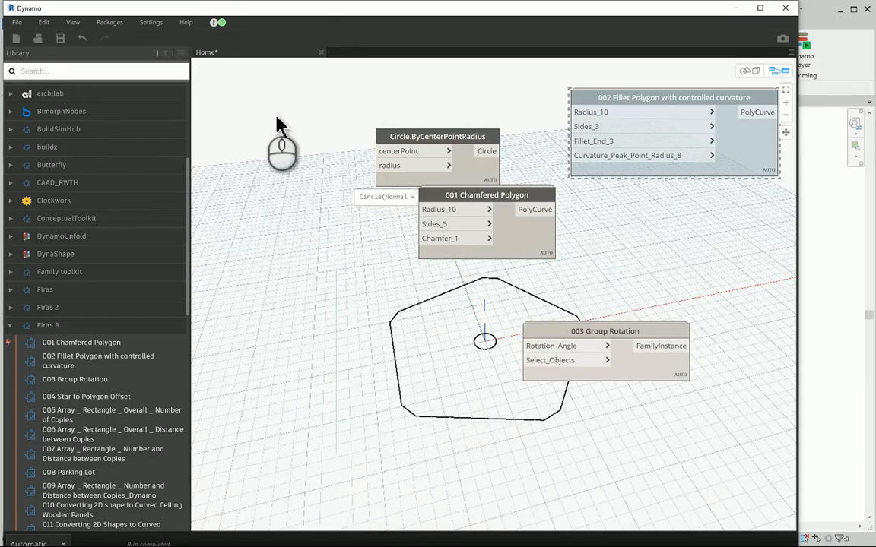
pyautogui.moveTo(451, 193); pyautogui.dragTo(653, 255)
pyautogui.click(409, 226)
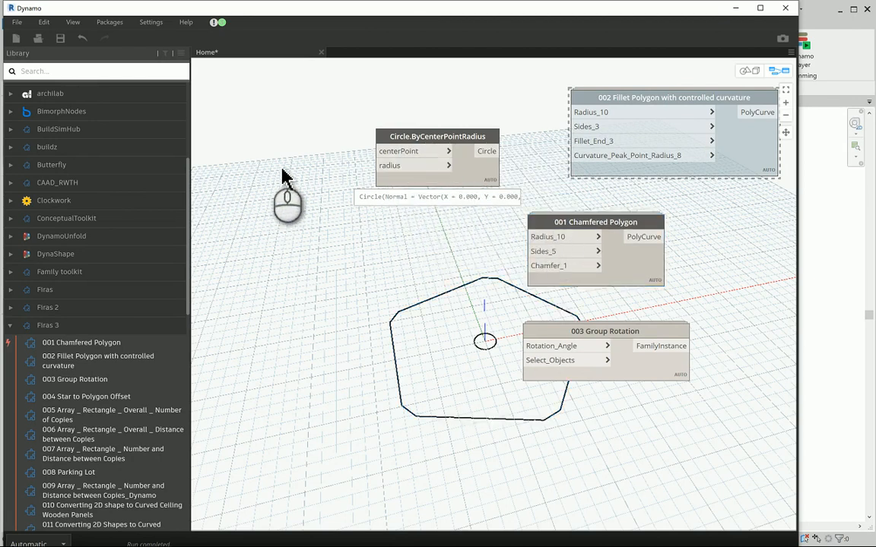
# Find the Boolean input node in the library and place it beside the input side of Circle.ByCenterPointRadius.
pyautogui.click(84, 73)
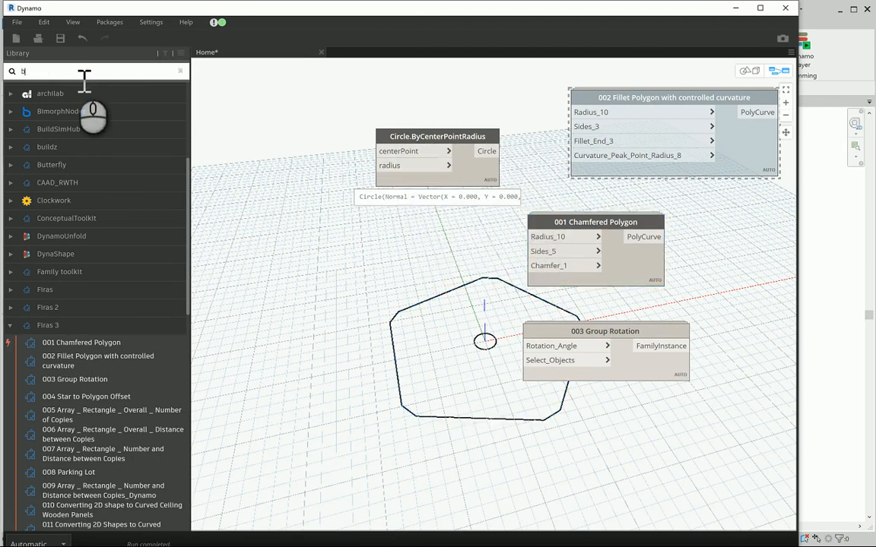
pyautogui.write('boolean')
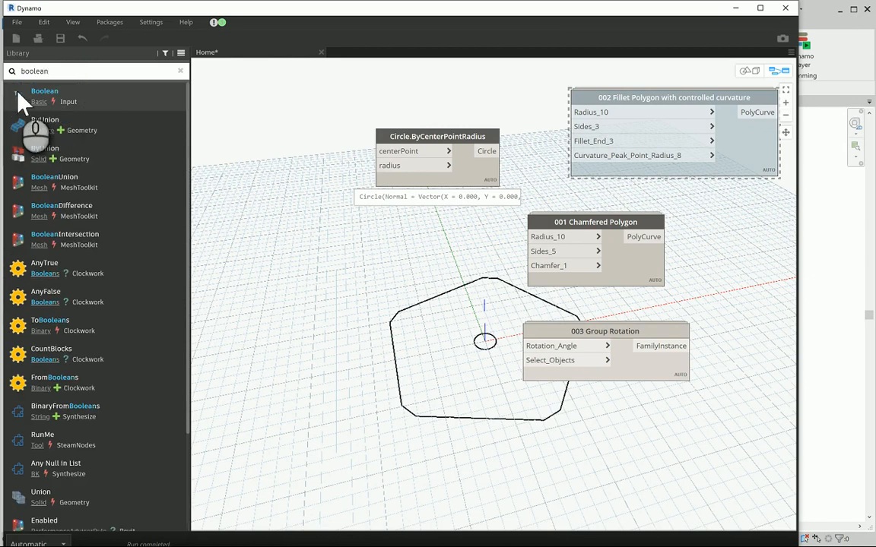
pyautogui.press('Return')
pyautogui.moveTo(543, 335); pyautogui.dragTo(257, 140)
pyautogui.scroll(3, 296, 148)
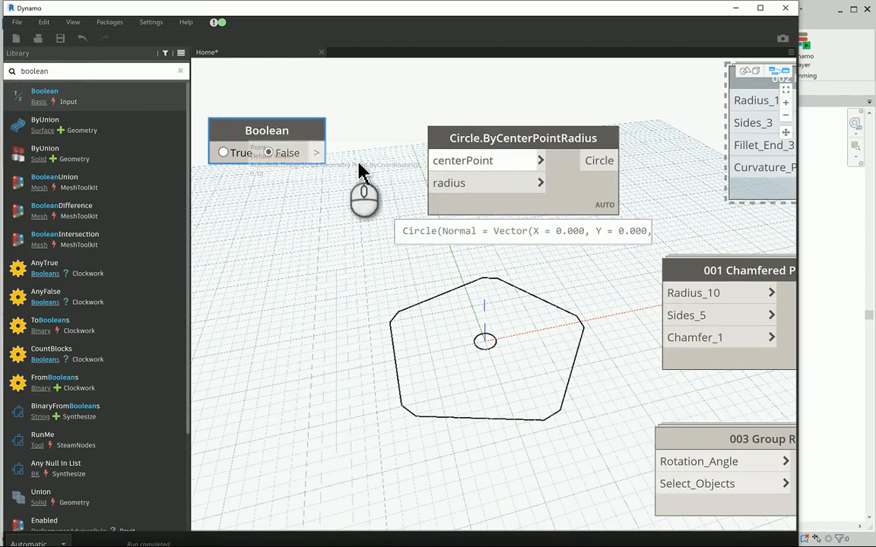
# Wire the Boolean output into the centerPoint input of Circle.ByCenterPointRadius and read the node's warning.
pyautogui.moveTo(339, 162); pyautogui.dragTo(429, 161)
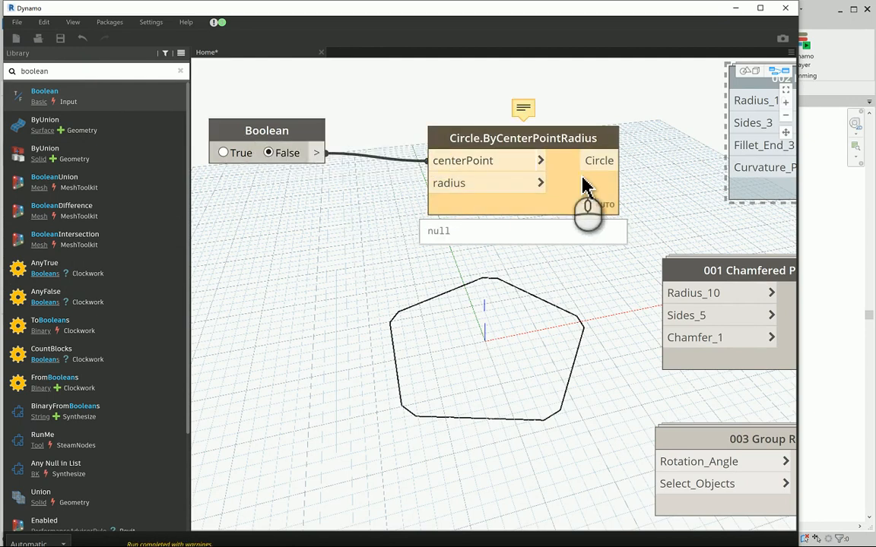
pyautogui.moveTo(547, 138)
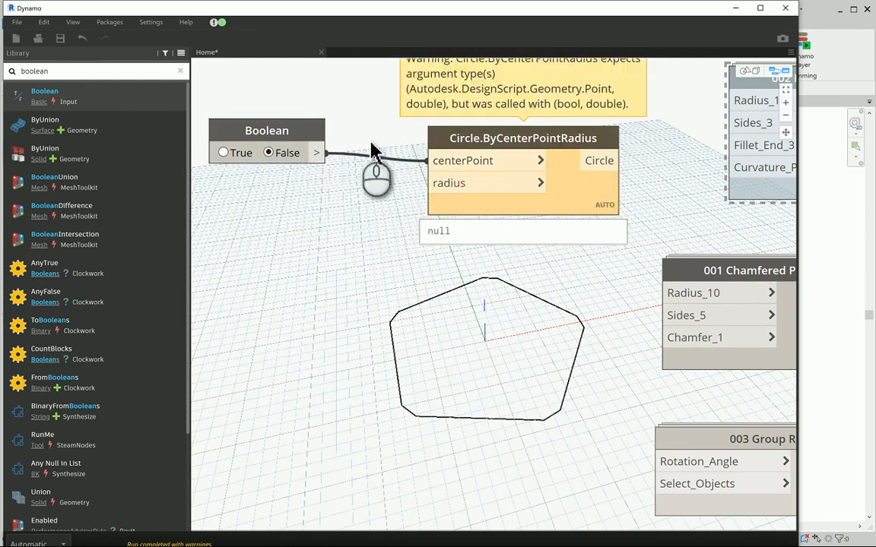
pyautogui.moveTo(366, 253); pyautogui.dragTo(351, 304, button='middle')
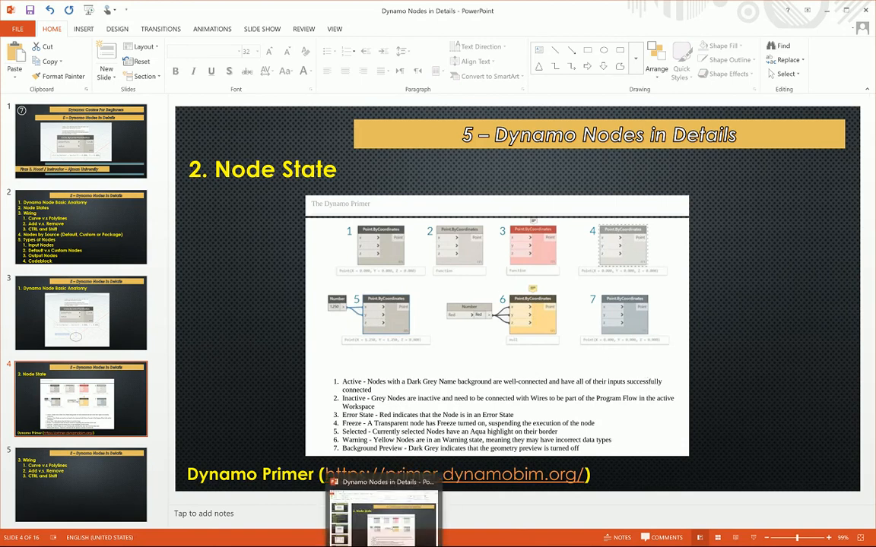
# Return to Dynamo from PowerPoint, orbit the polygon in the 3D background preview and switch back to graph navigation.
pyautogui.moveTo(333, 546)
pyautogui.click(371, 532)
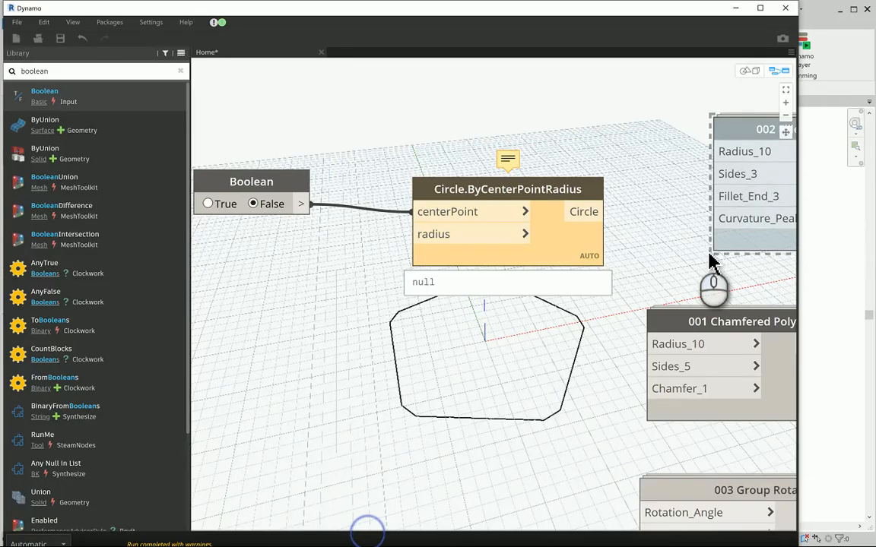
pyautogui.click(749, 71)
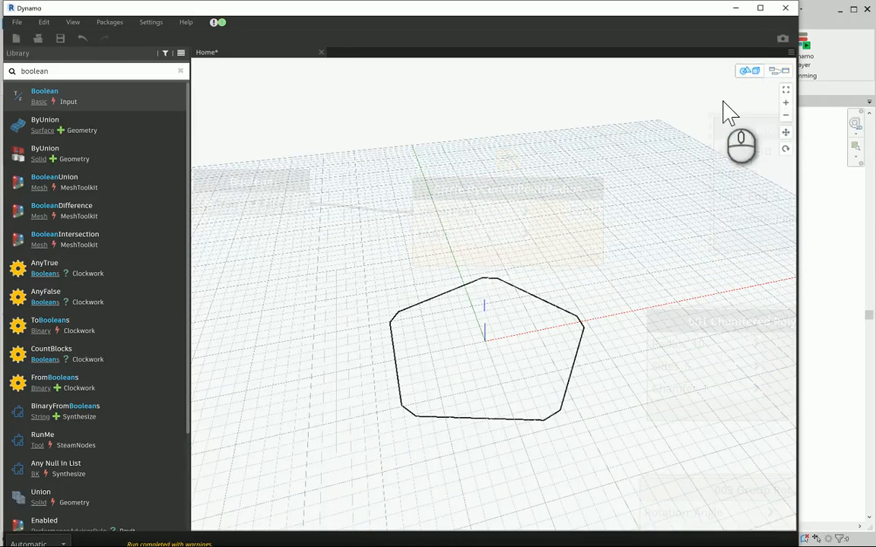
pyautogui.scroll(-1, 427, 278)
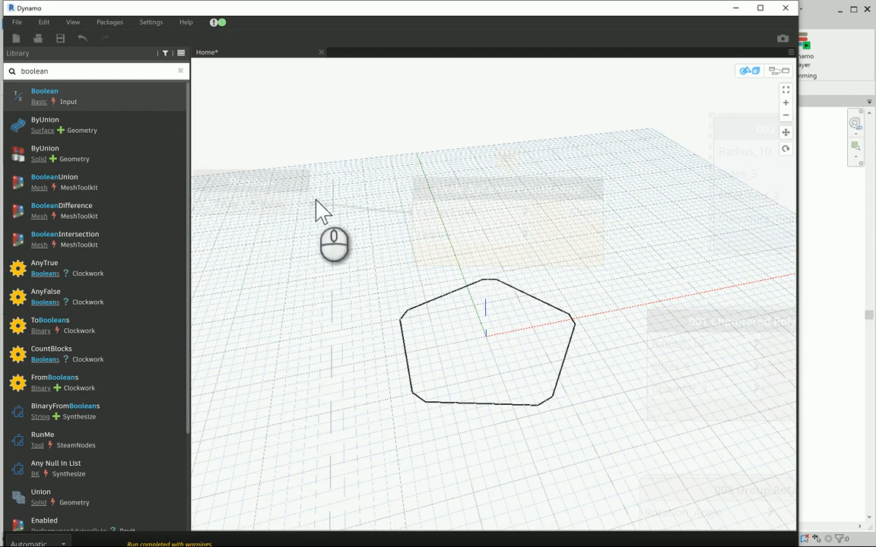
pyautogui.moveTo(489, 335)
pyautogui.mouseDown(button='right')
pyautogui.moveTo(528, 332)
pyautogui.moveTo(520, 327)
pyautogui.mouseUp(button='right')
pyautogui.click(779, 70)
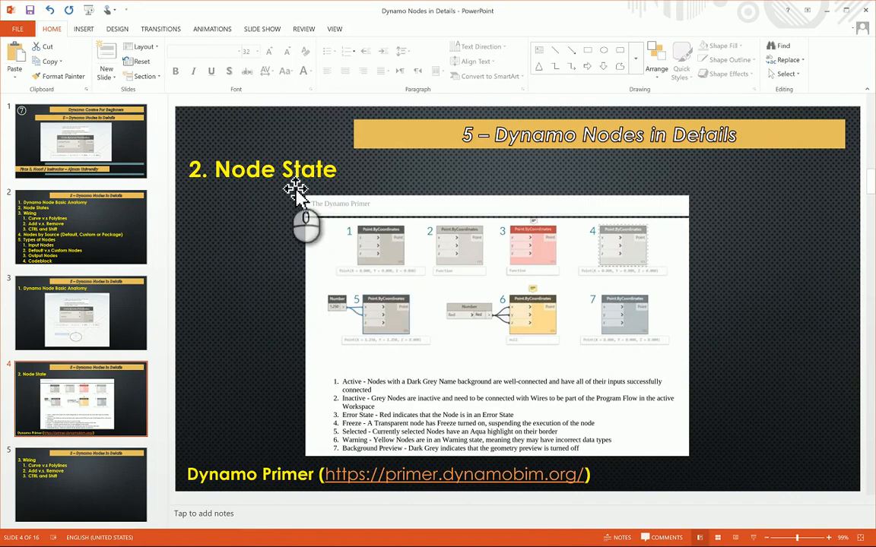
# Show the Wiring slide in PowerPoint and switch back to Dynamo.
pyautogui.click(58, 485)
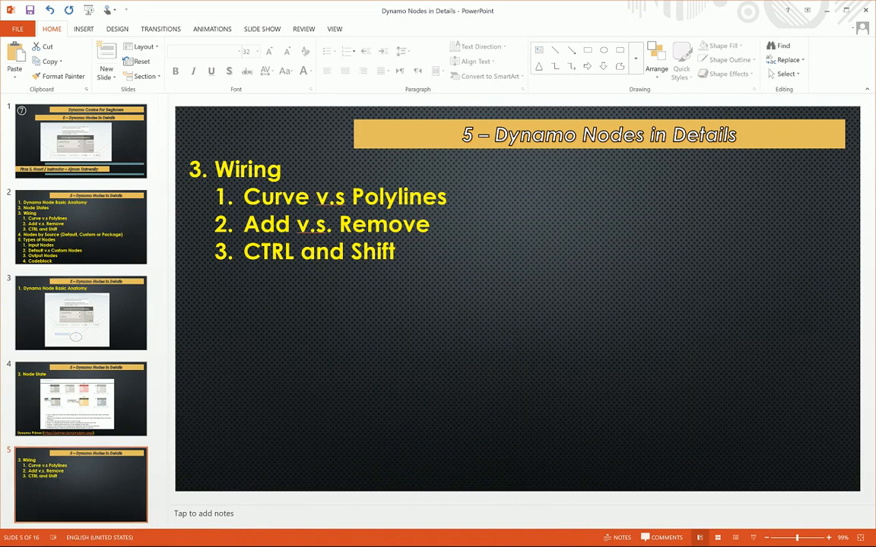
pyautogui.moveTo(332, 546)
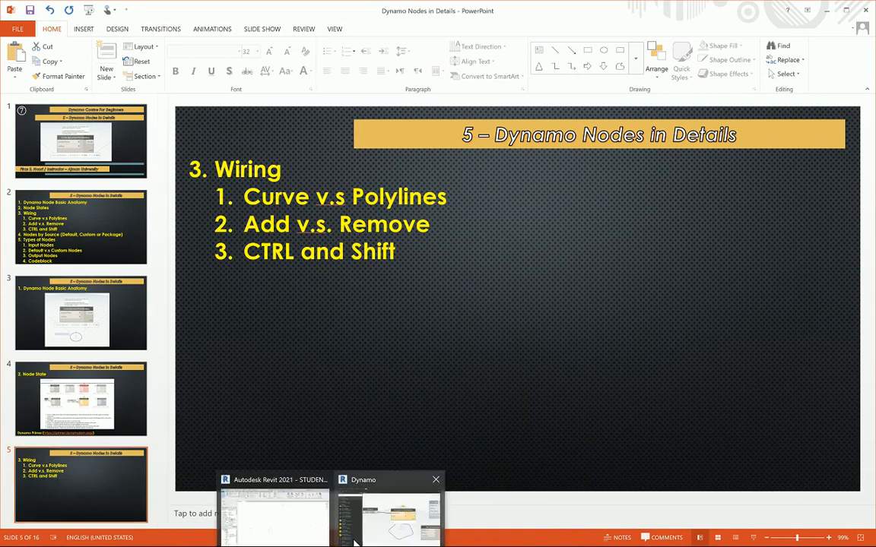
pyautogui.click(389, 511)
# Remove the Boolean wire from the centerPoint input, find Number Slider in the library and place it below the Boolean node.
pyautogui.scroll(-2, 388, 387)
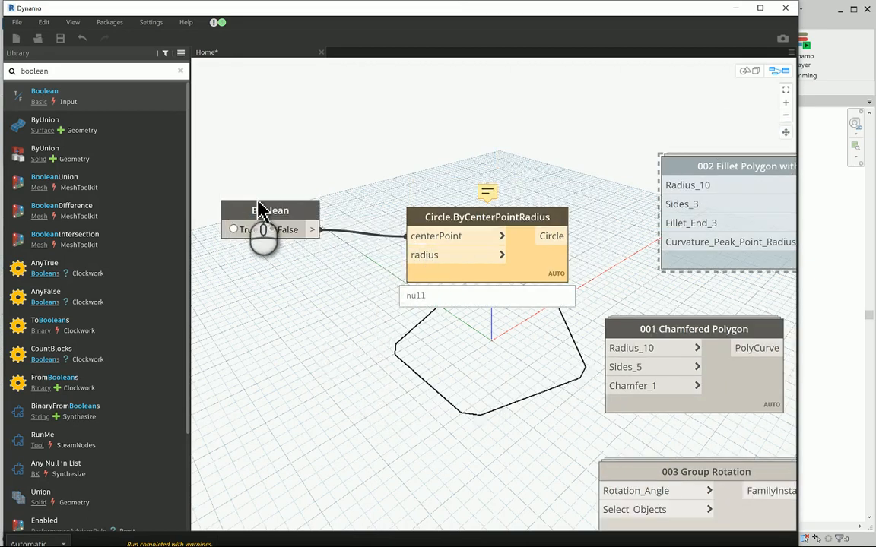
pyautogui.doubleClick(65, 70)
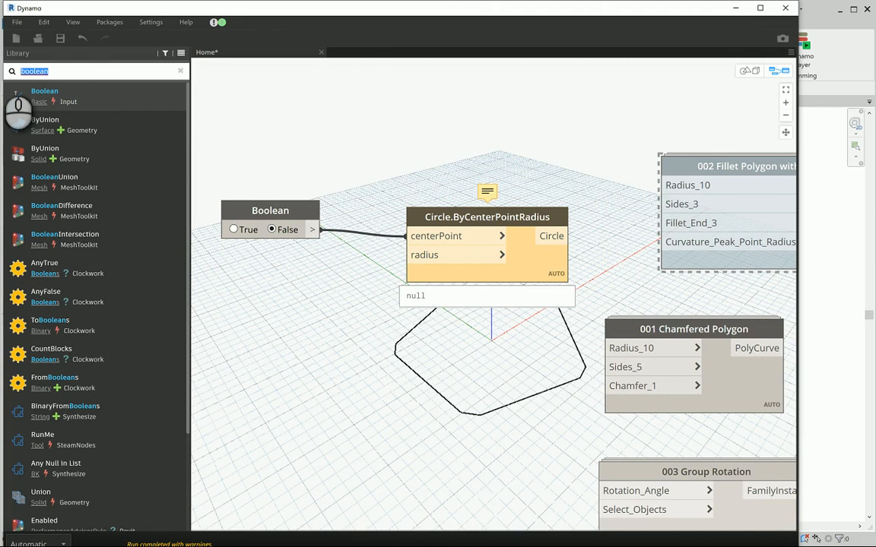
pyautogui.write('slid')
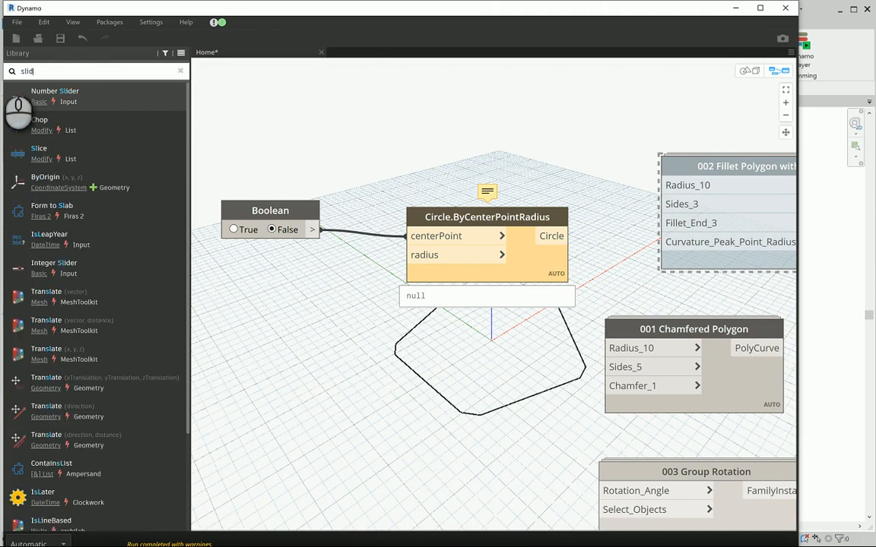
pyautogui.write('er')
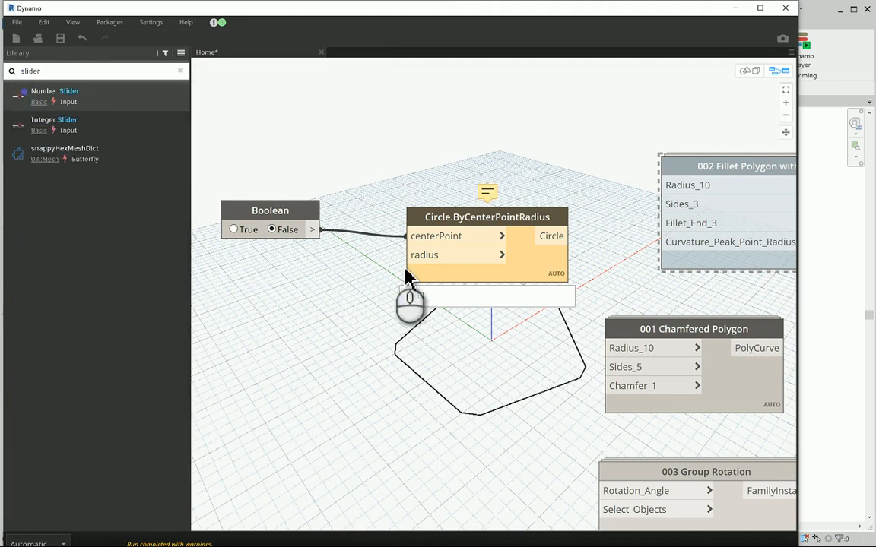
pyautogui.moveTo(408, 237); pyautogui.dragTo(430, 309)
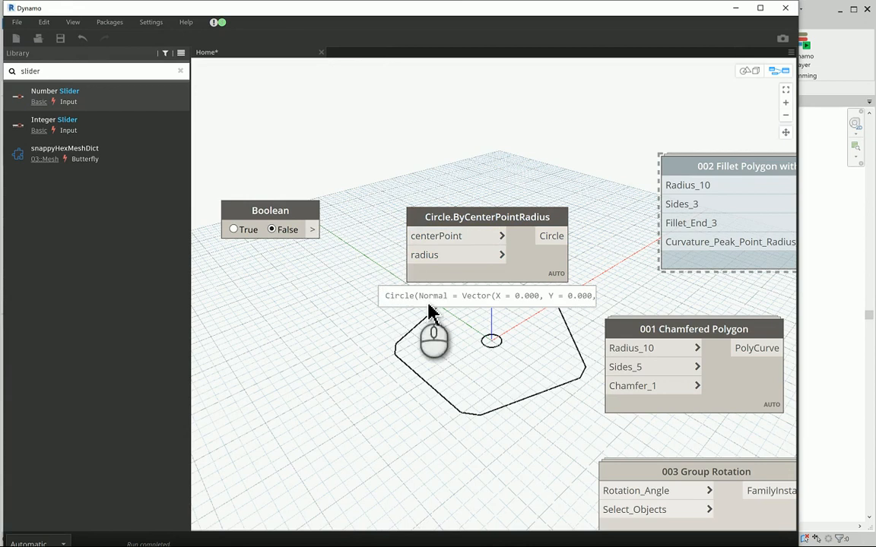
pyautogui.scroll(-3, 430, 338)
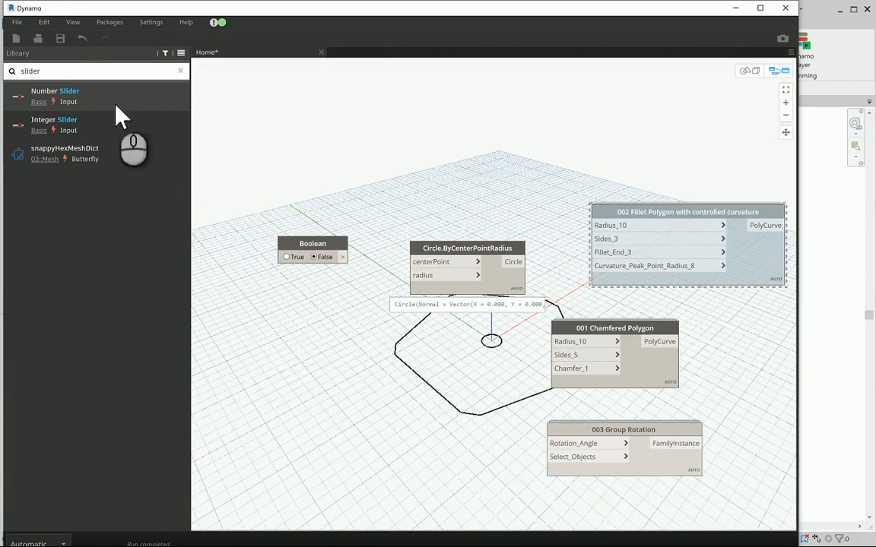
pyautogui.click(62, 99)
pyautogui.moveTo(63, 97); pyautogui.dragTo(272, 324)
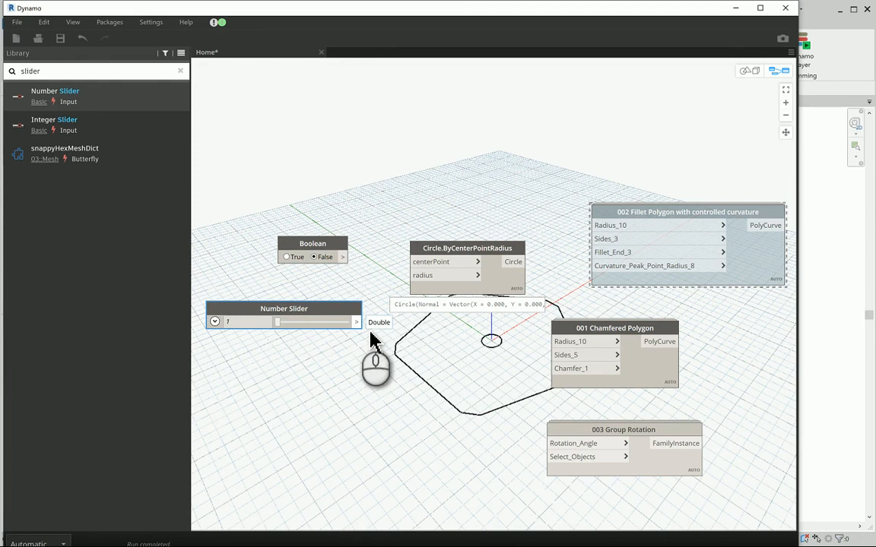
# Wire the Number Slider into the radius input of Circle.ByCenterPointRadius and set the slider to 14.7.
pyautogui.moveTo(357, 322); pyautogui.dragTo(410, 275)
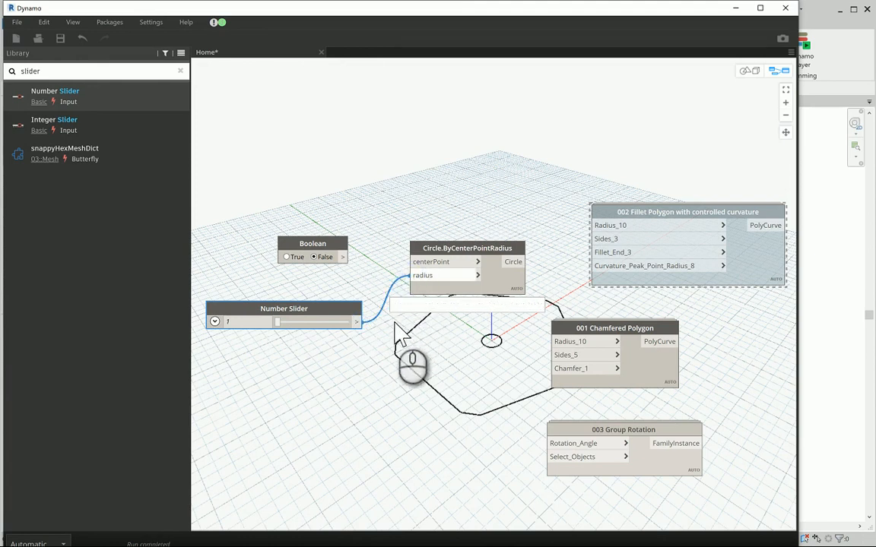
pyautogui.click(302, 411)
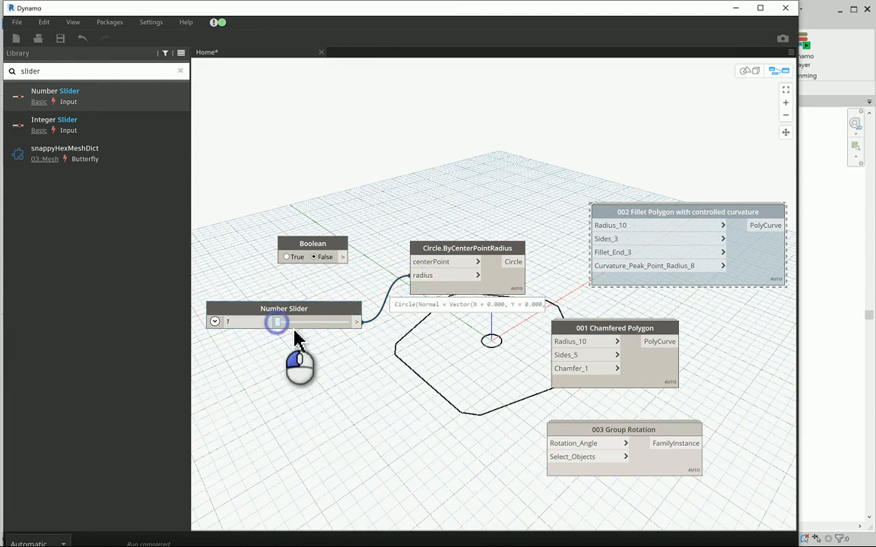
pyautogui.moveTo(297, 338); pyautogui.dragTo(304, 341)
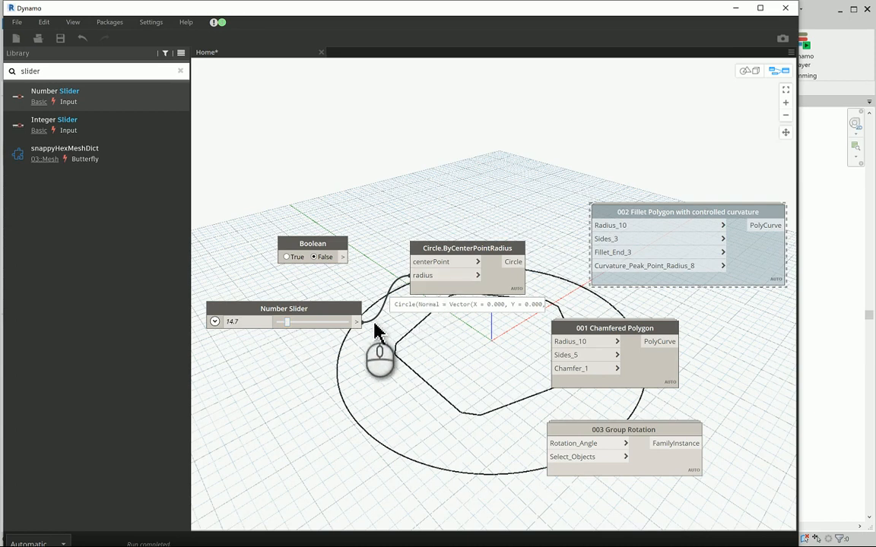
# Move the slider wire from the radius input to centerPoint, and detach it by dropping it on empty canvas.
pyautogui.click(419, 277)
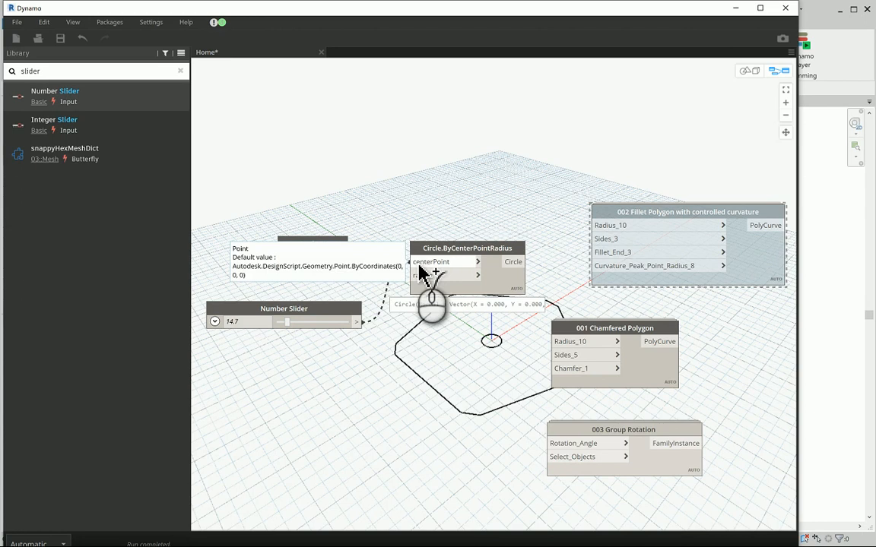
pyautogui.click(418, 263)
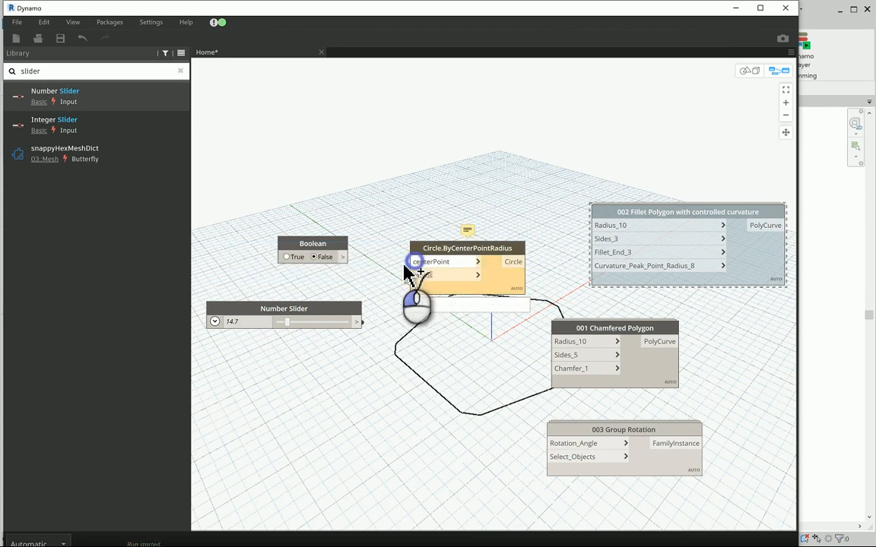
pyautogui.click(415, 263)
pyautogui.click(383, 260)
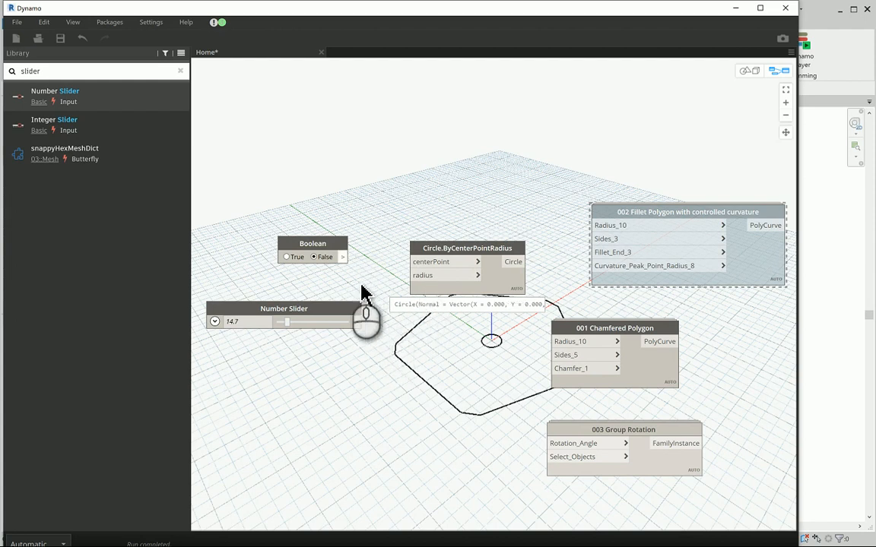
# Reconnect the Number Slider to the radius input of Circle.ByCenterPointRadius and remove that wire again.
pyautogui.click(357, 322)
pyautogui.click(416, 274)
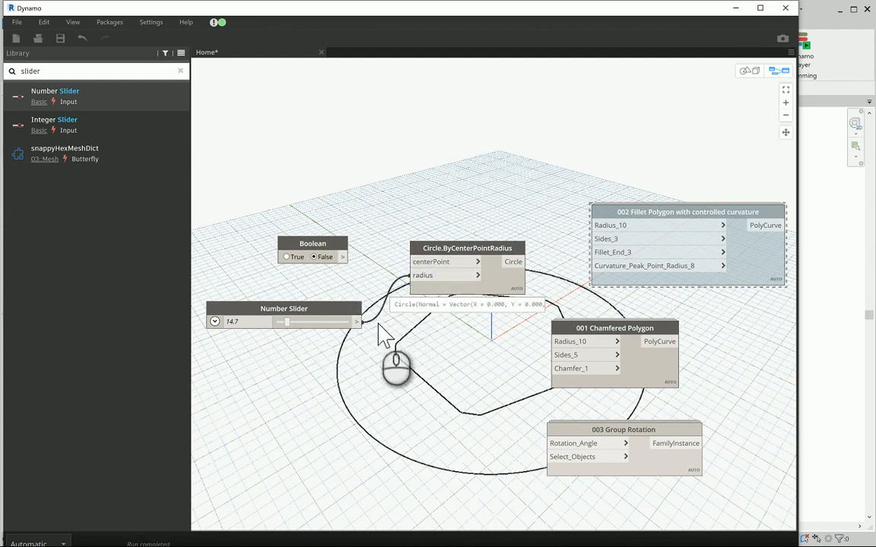
pyautogui.click(416, 274)
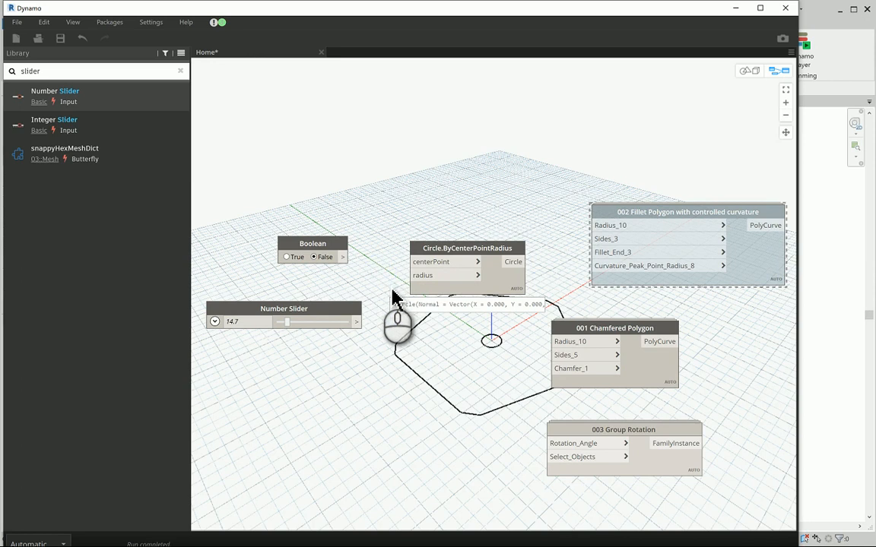
pyautogui.moveTo(61, 70); pyautogui.dragTo(7, 68)
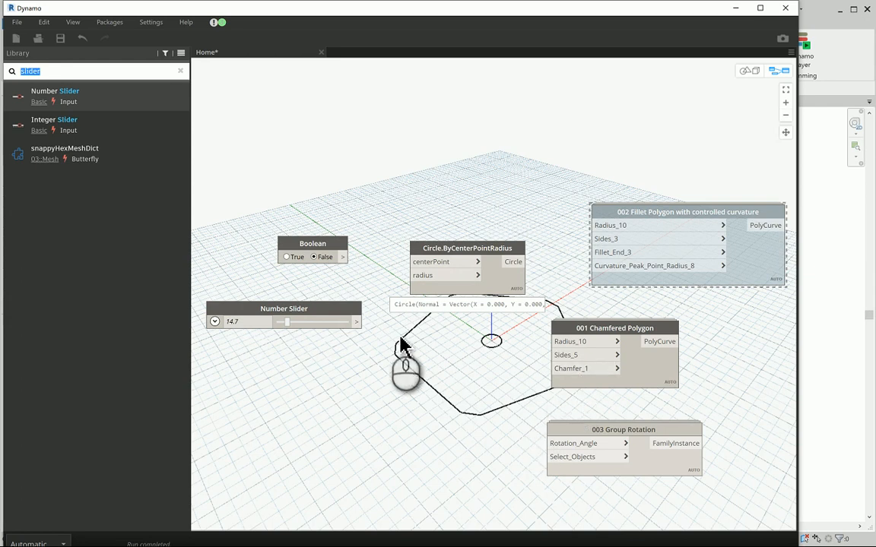
# Set the Number Slider's value to 5.
pyautogui.click(248, 322)
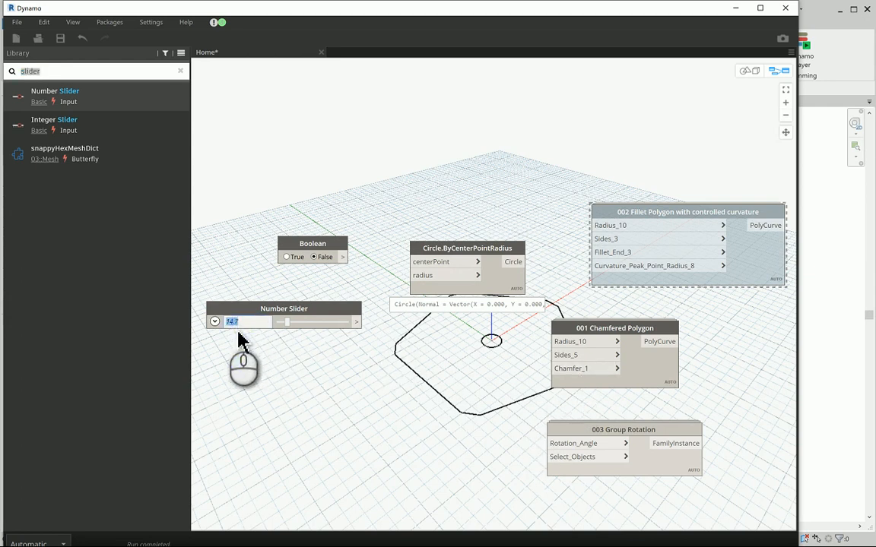
pyautogui.write('5')
pyautogui.click(303, 366)
# Wire the Number Slider output into the Radius_10 and Sides_5 inputs of 001 Chamfered Polygon.
pyautogui.click(356, 321)
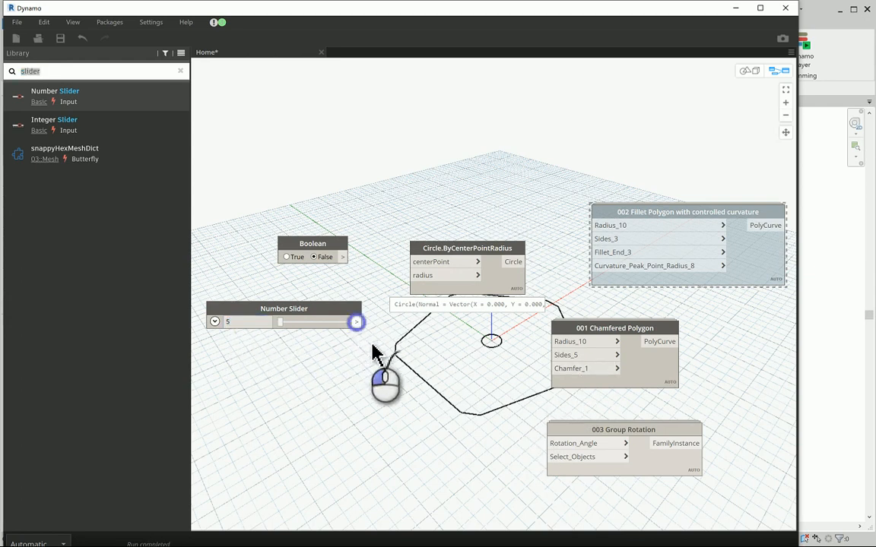
pyautogui.click(551, 341)
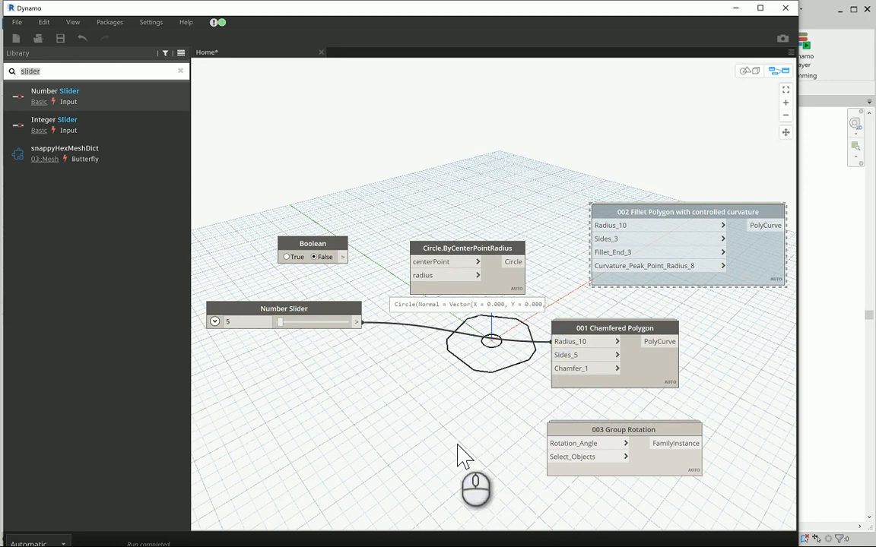
pyautogui.click(355, 322)
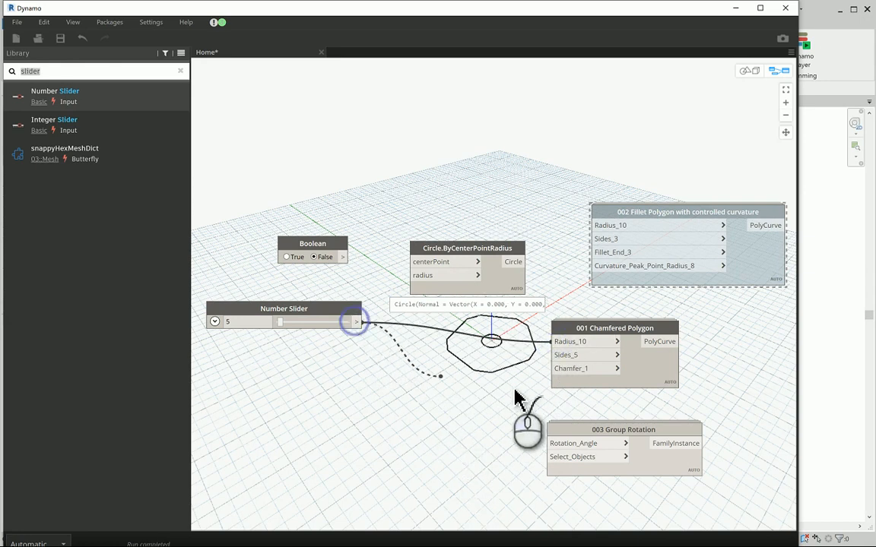
pyautogui.click(553, 355)
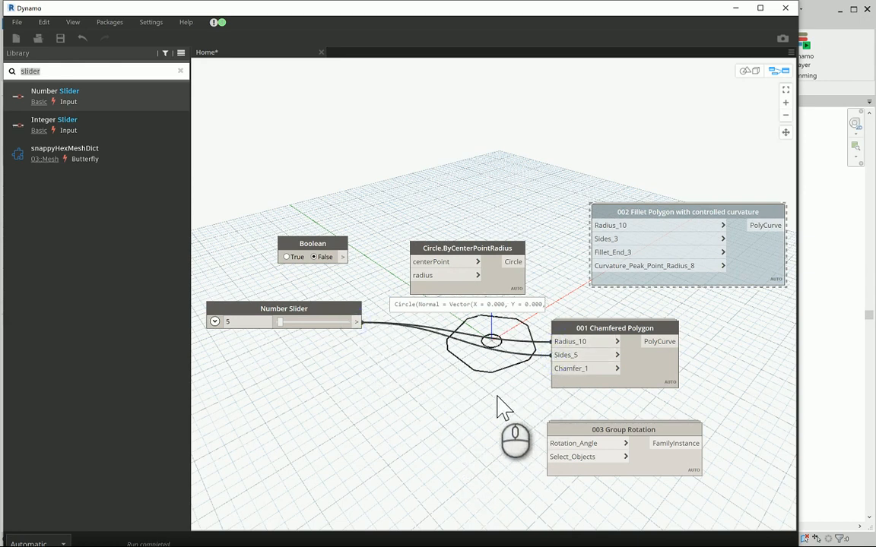
# Move 001 Chamfered Polygon slightly closer to the Number Slider and remove both wires from its Sides_5 and Radius_10 inputs.
pyautogui.moveTo(590, 343); pyautogui.dragTo(550, 338)
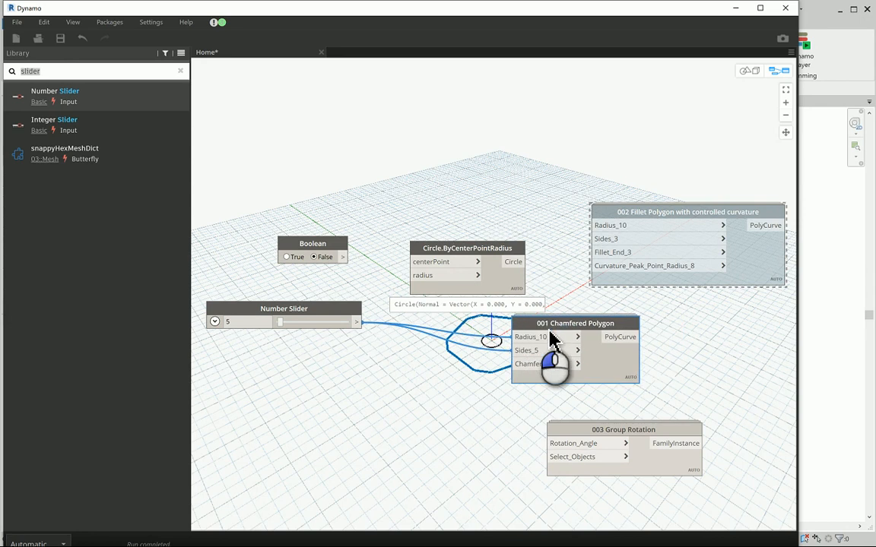
pyautogui.click(460, 395)
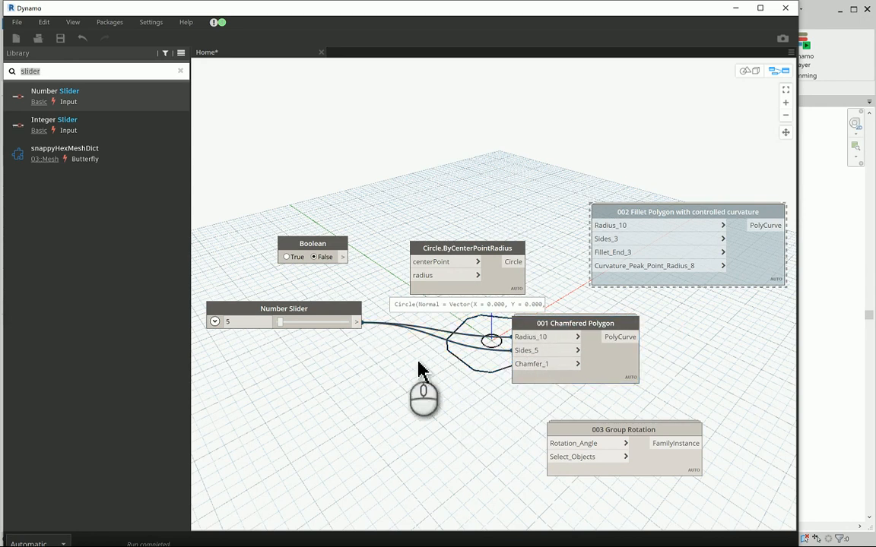
pyautogui.moveTo(516, 351); pyautogui.dragTo(458, 369)
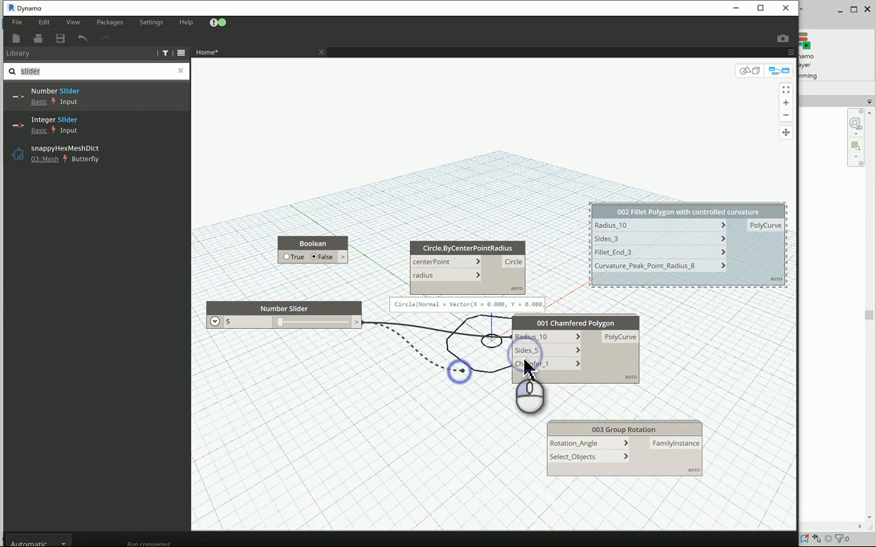
pyautogui.moveTo(524, 343); pyautogui.dragTo(400, 366)
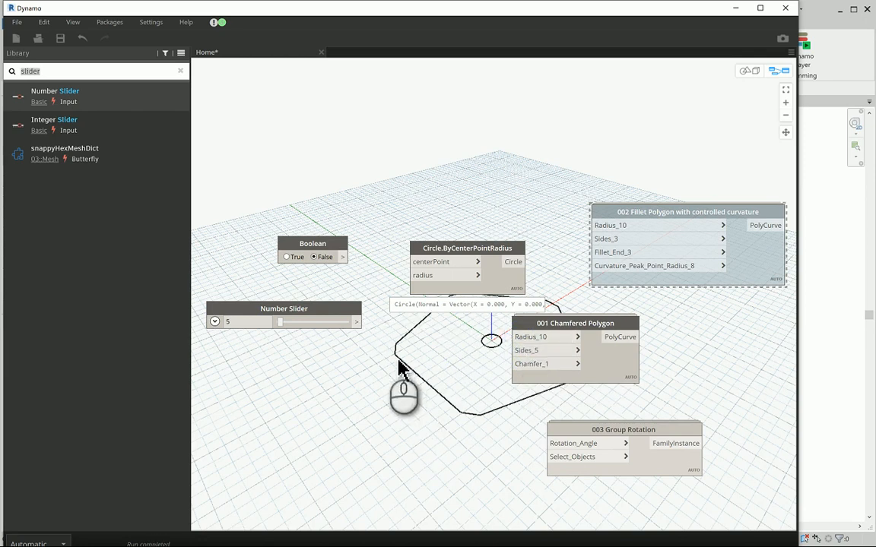
# Wire the Number Slider output in one continuous multi-connection to every input of 001 Chamfered Polygon, 003 Group Rotation and Circle.ByCenterPointRadius.
pyautogui.moveTo(356, 322); pyautogui.dragTo(523, 348)
pyautogui.click(520, 350)
pyautogui.click(520, 365)
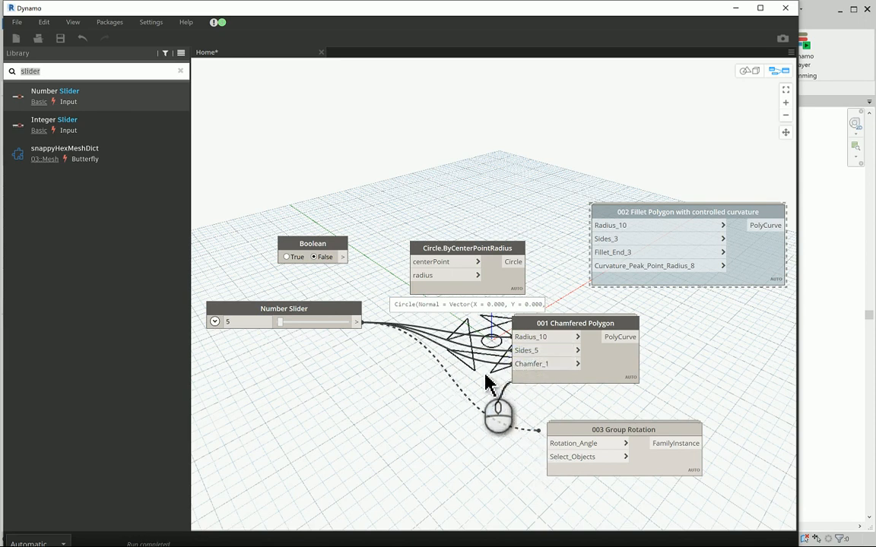
pyautogui.click(559, 444)
pyautogui.click(553, 457)
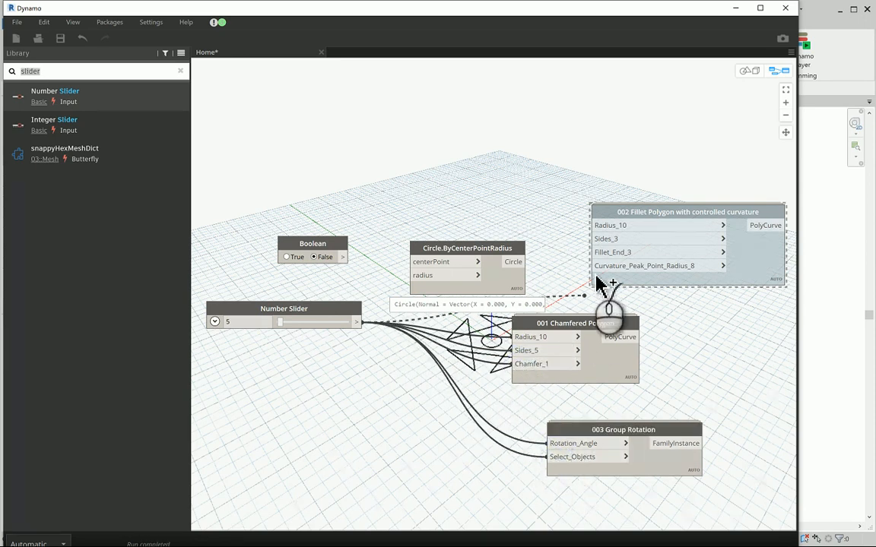
pyautogui.click(423, 275)
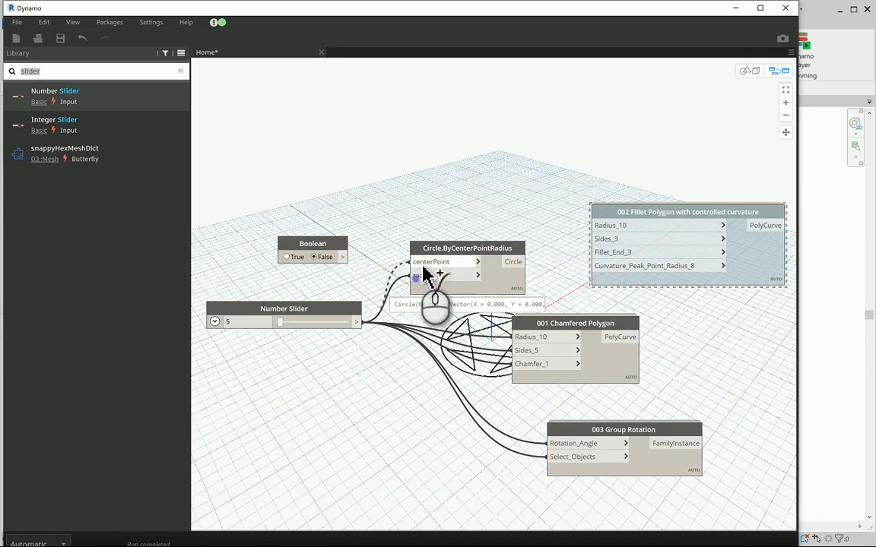
pyautogui.click(418, 262)
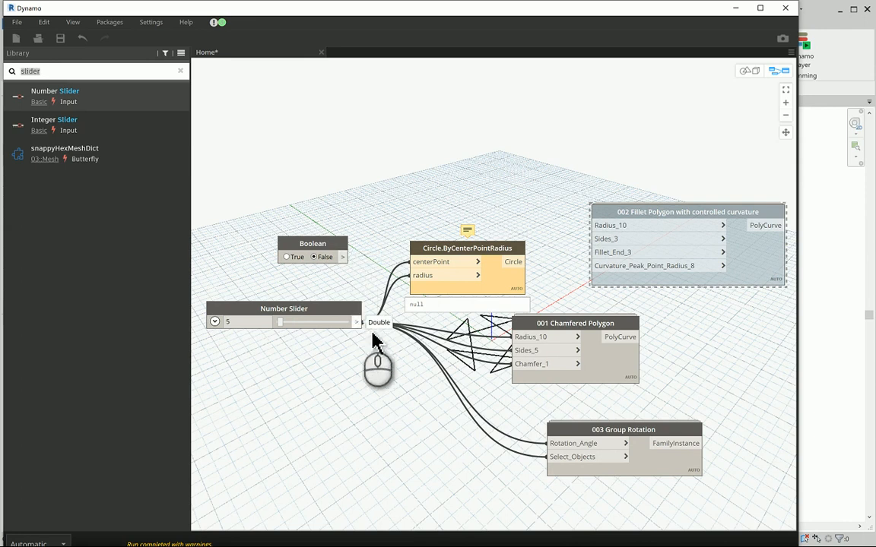
# Transfer all outgoing wires from the Number Slider to the Boolean output at once and move Circle.ByCenterPointRadius higher on the canvas.
pyautogui.moveTo(364, 328); pyautogui.dragTo(354, 263)
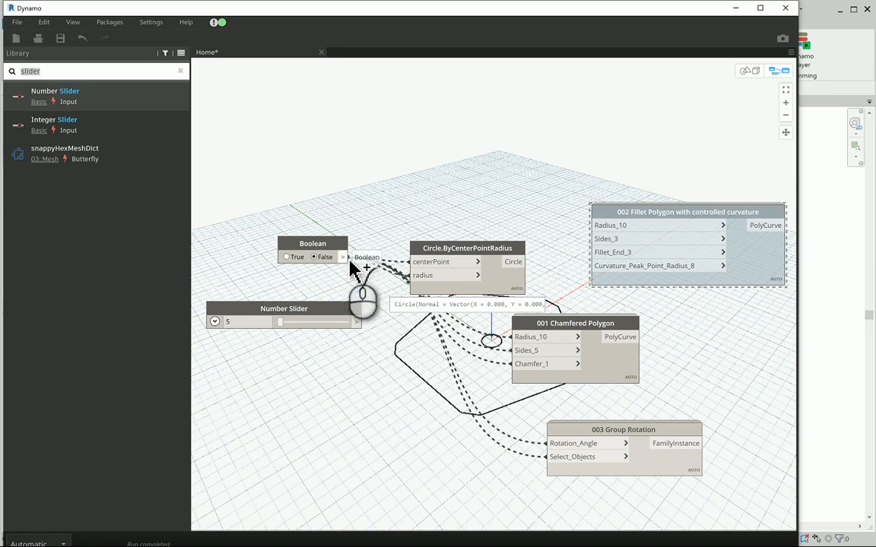
pyautogui.click(342, 257)
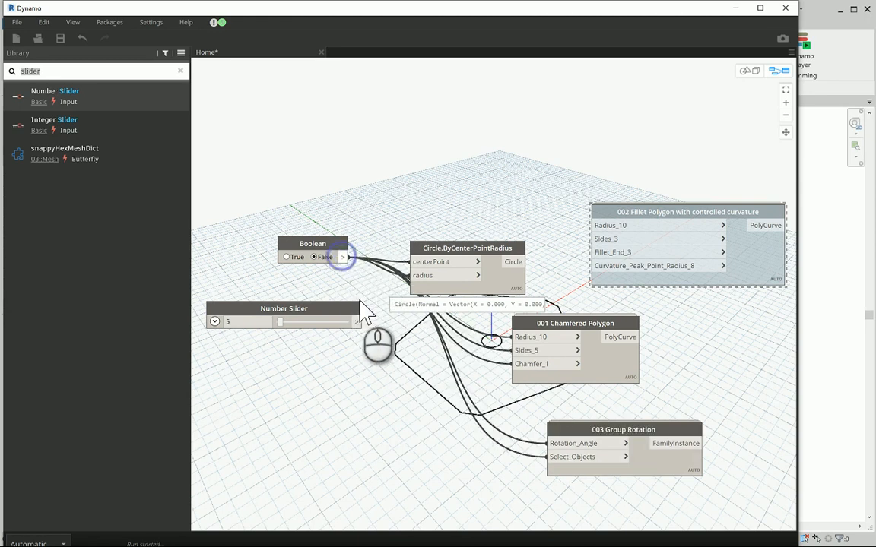
pyautogui.moveTo(444, 251); pyautogui.dragTo(463, 184)
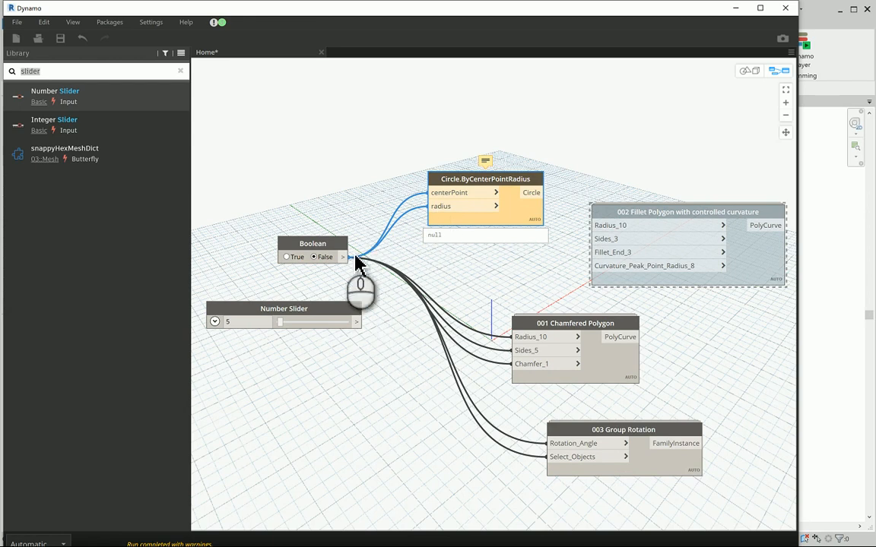
pyautogui.click(355, 322)
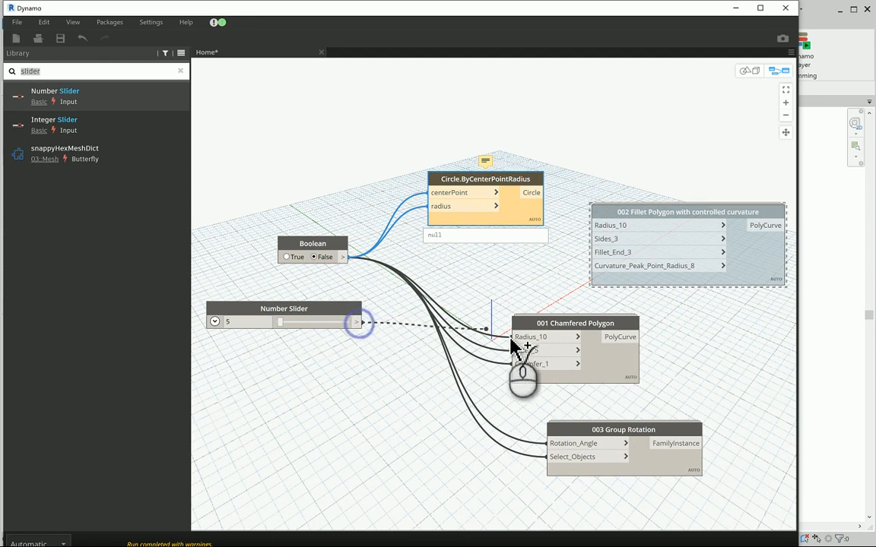
pyautogui.click(328, 389)
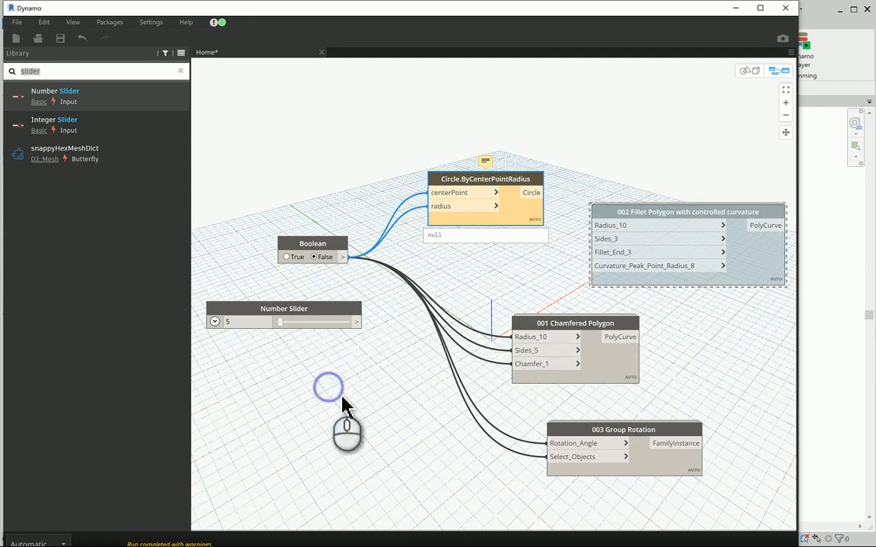
# Change the connector type of the graph's wires to Polylines.
pyautogui.click(42, 24)
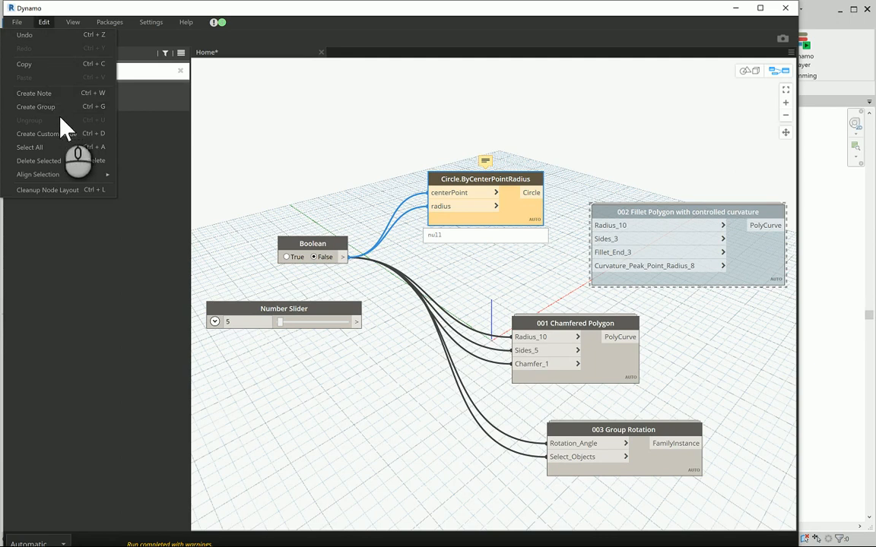
pyautogui.moveTo(63, 21)
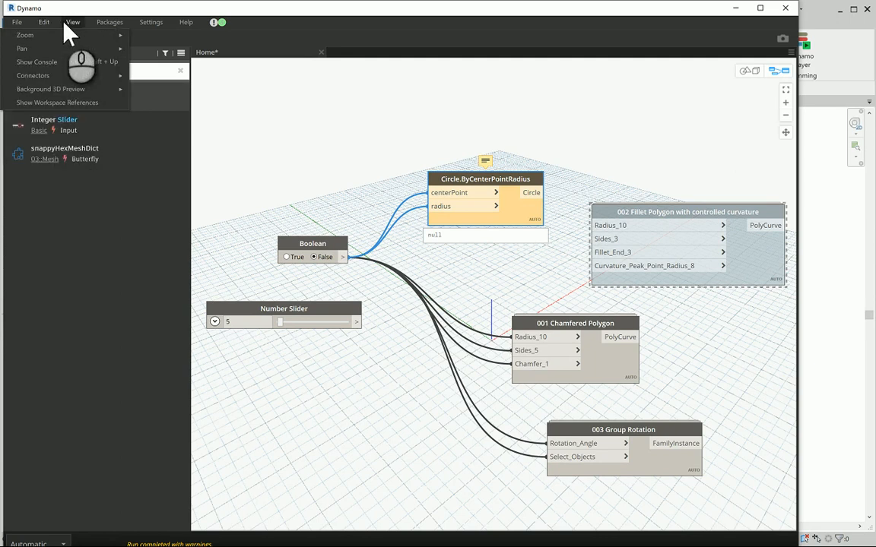
pyautogui.moveTo(52, 76)
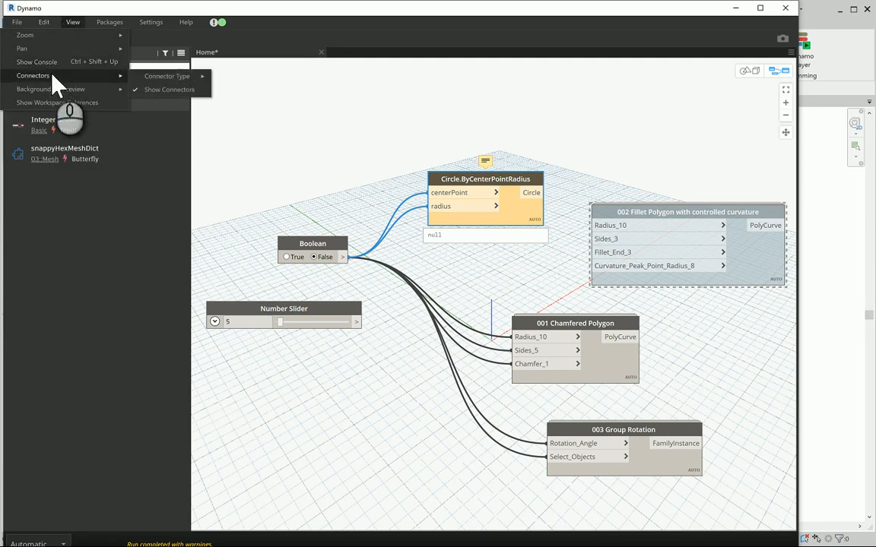
pyautogui.moveTo(175, 76)
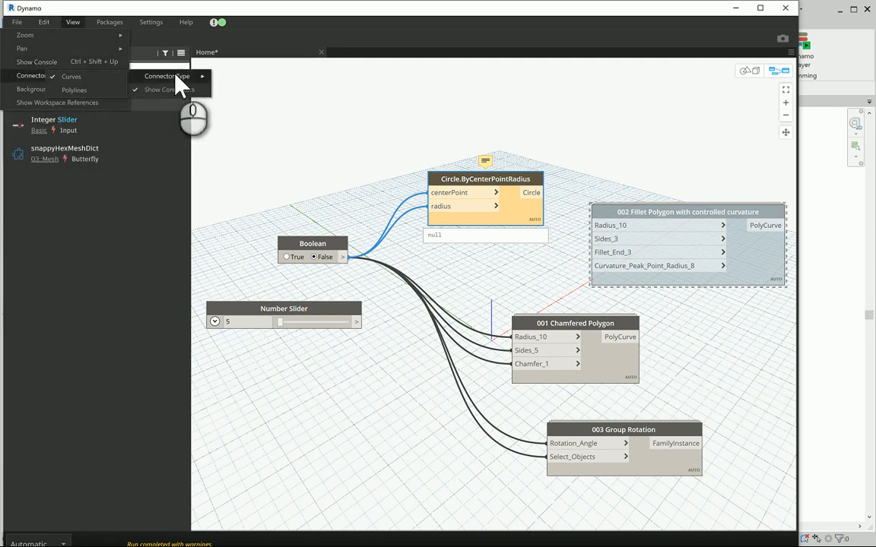
pyautogui.click(83, 91)
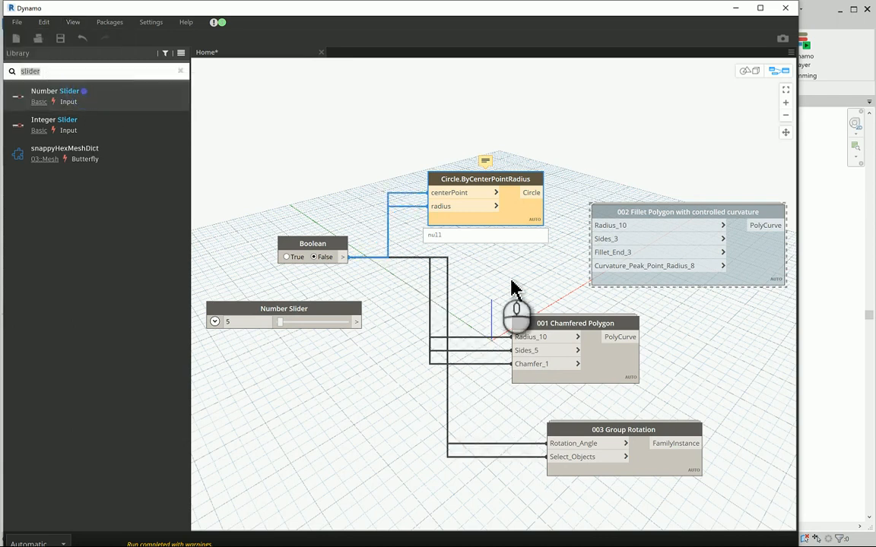
# Move Circle.ByCenterPointRadius above 002 Fillet Polygon, 001 Chamfered Polygon directly below it, and 003 Group Rotation closer to the Number Slider.
pyautogui.moveTo(467, 179); pyautogui.dragTo(595, 122)
pyautogui.moveTo(552, 337); pyautogui.dragTo(659, 325)
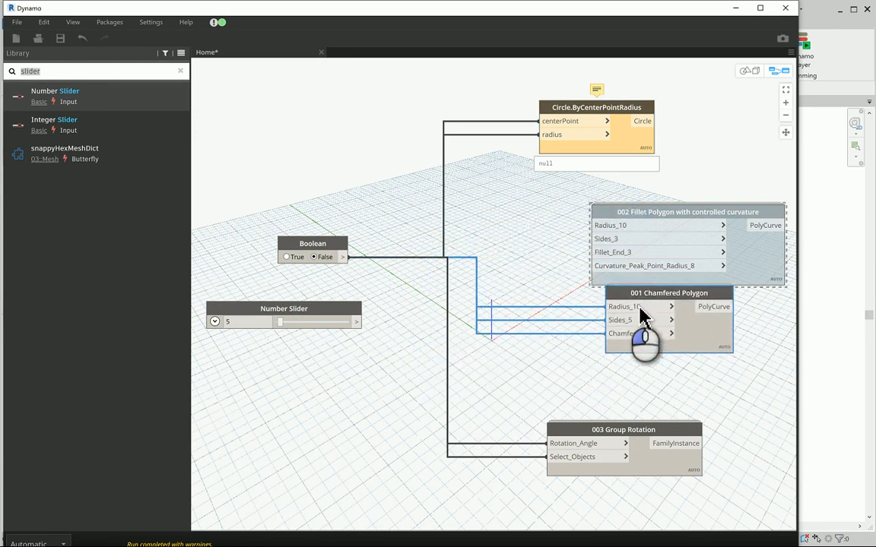
pyautogui.moveTo(590, 426); pyautogui.dragTo(516, 389)
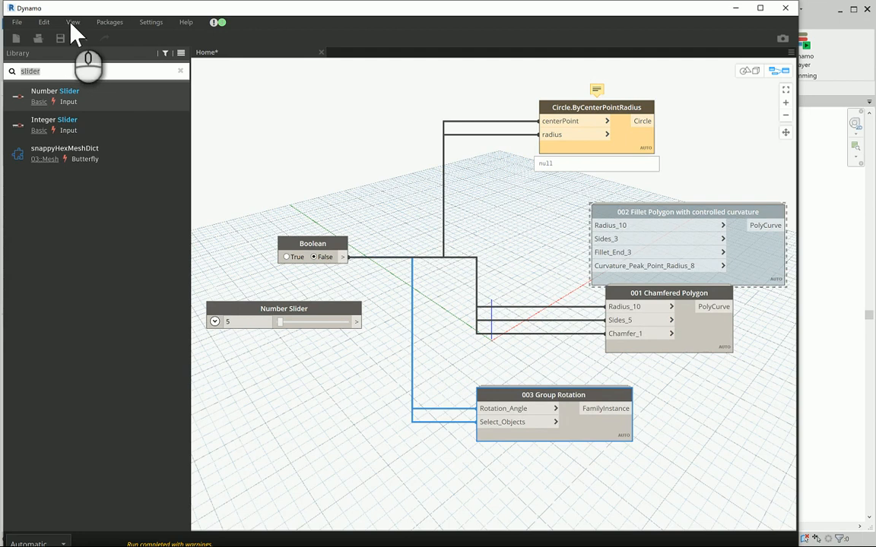
# Set the connector type of the graph's wires back to Curves.
pyautogui.click(43, 22)
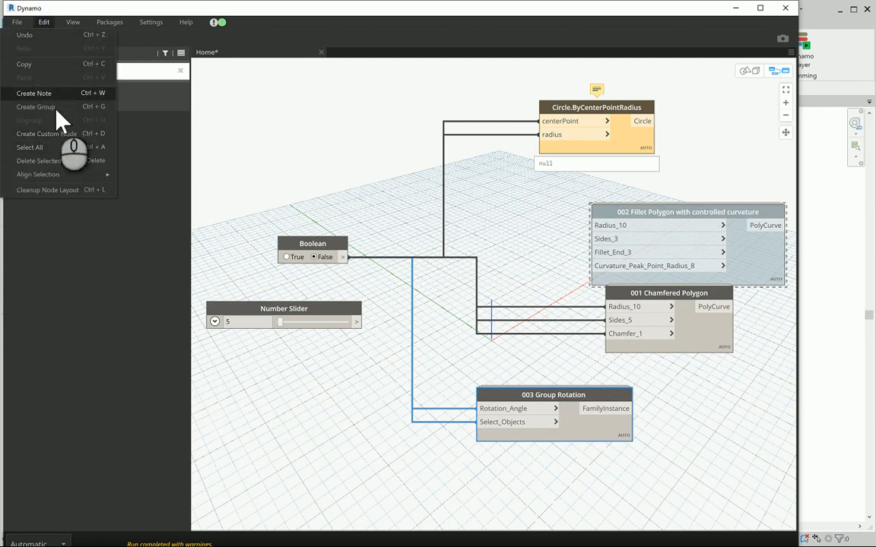
pyautogui.click(70, 21)
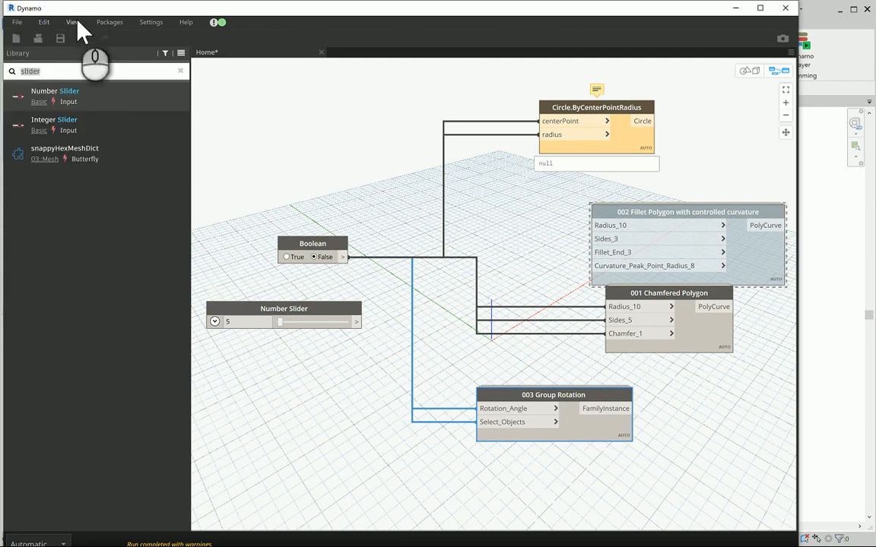
pyautogui.moveTo(65, 75)
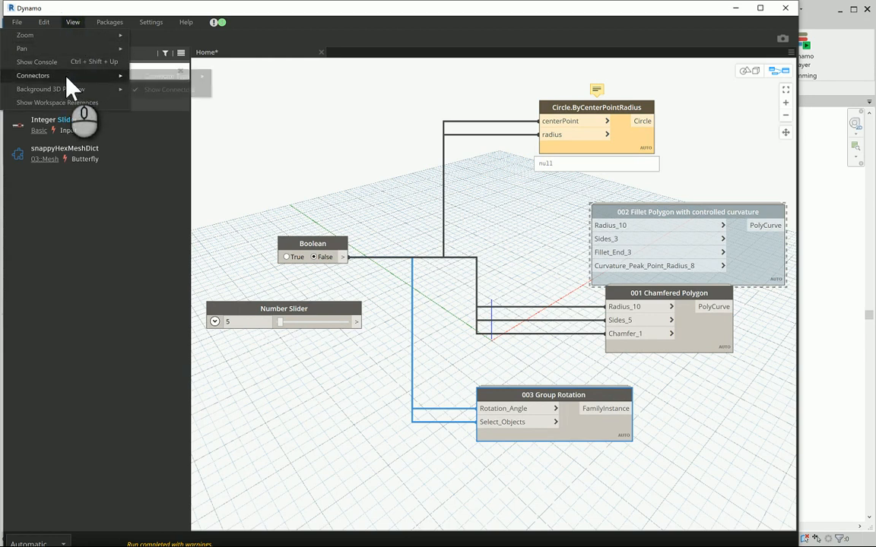
pyautogui.moveTo(144, 76)
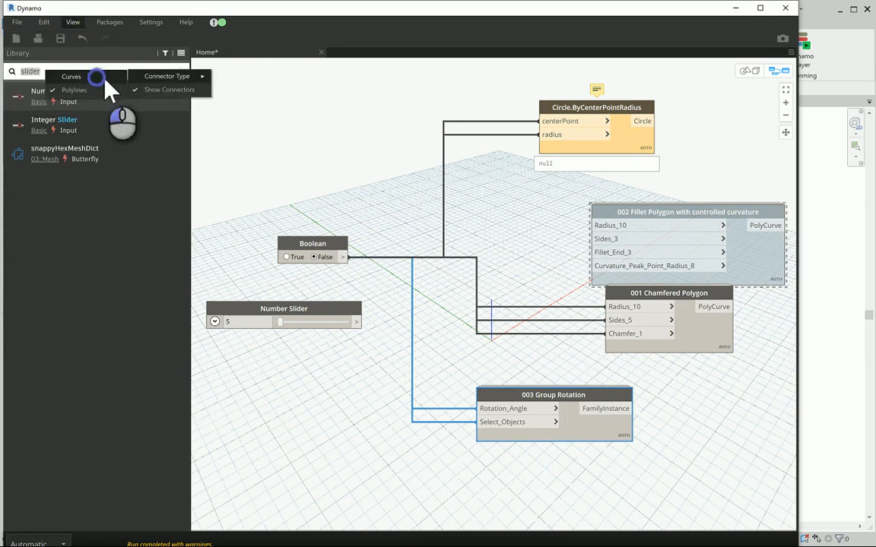
pyautogui.click(93, 73)
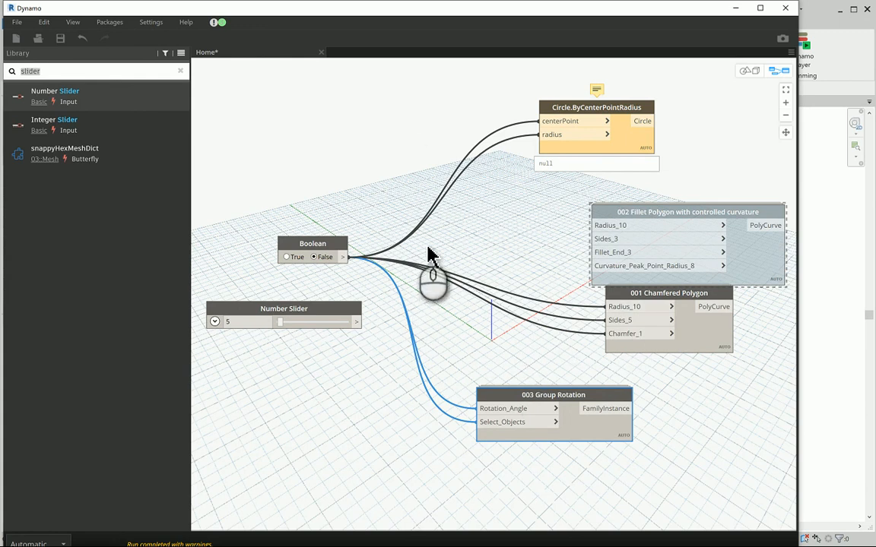
# Move the Boolean node closer to the nodes it feeds and shift 003 Group Rotation slightly away from it.
pyautogui.moveTo(347, 259); pyautogui.dragTo(421, 253)
pyautogui.click(404, 193)
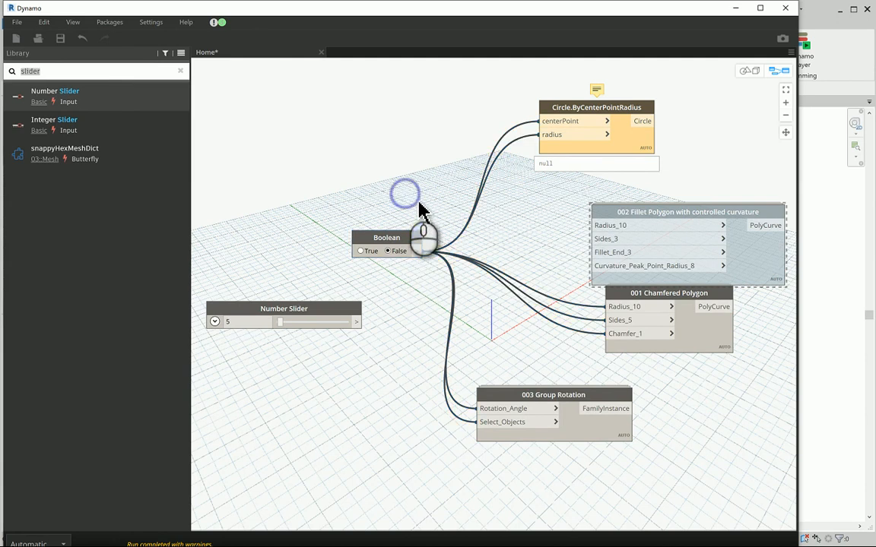
pyautogui.moveTo(517, 397); pyautogui.dragTo(563, 405)
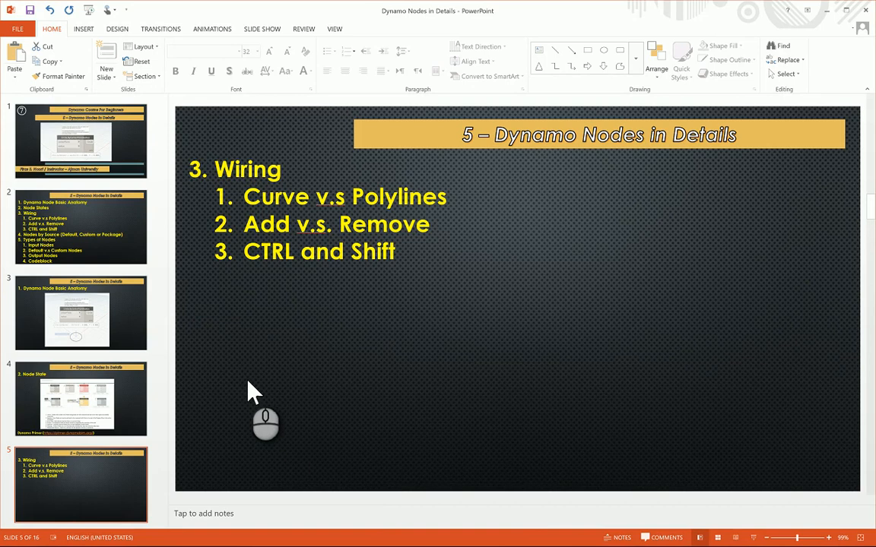
# In the PowerPoint presentation, view slide 6 on curved wiring and go to slide 10, Nodes by Source.
pyautogui.scroll(-1, 100, 418)
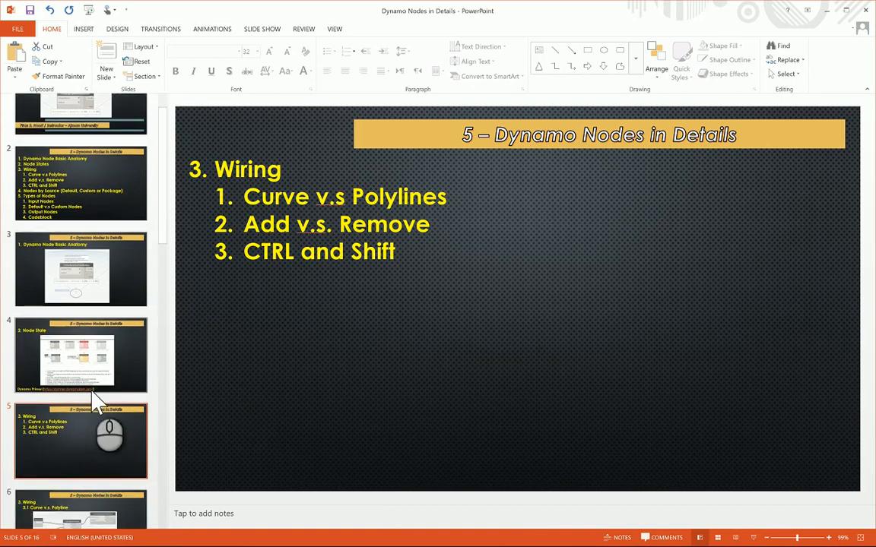
pyautogui.scroll(-2, 93, 405)
pyautogui.click(67, 432)
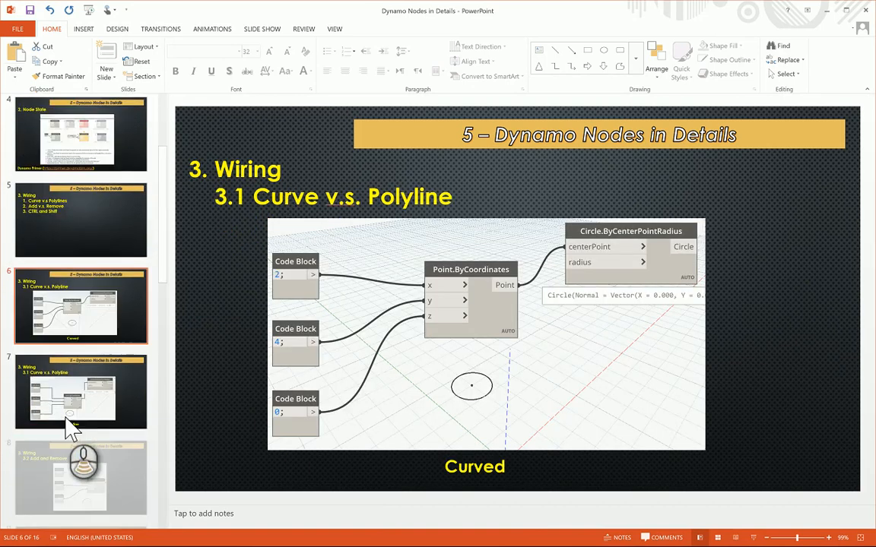
pyautogui.scroll(-2, 67, 430)
pyautogui.scroll(-4, 73, 429)
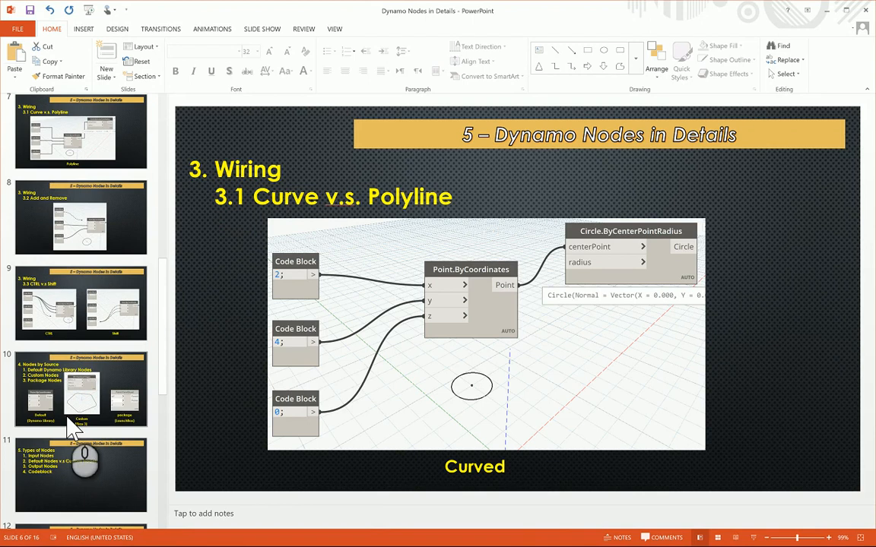
pyautogui.click(119, 370)
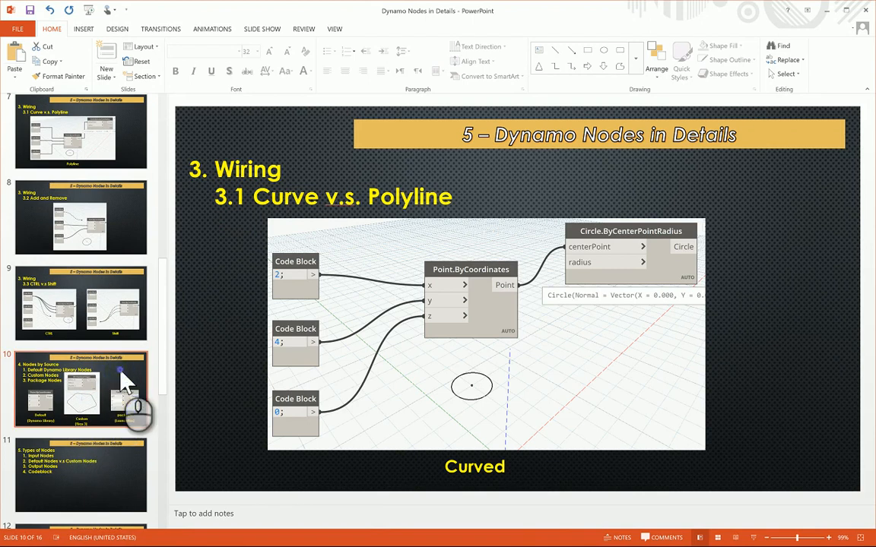